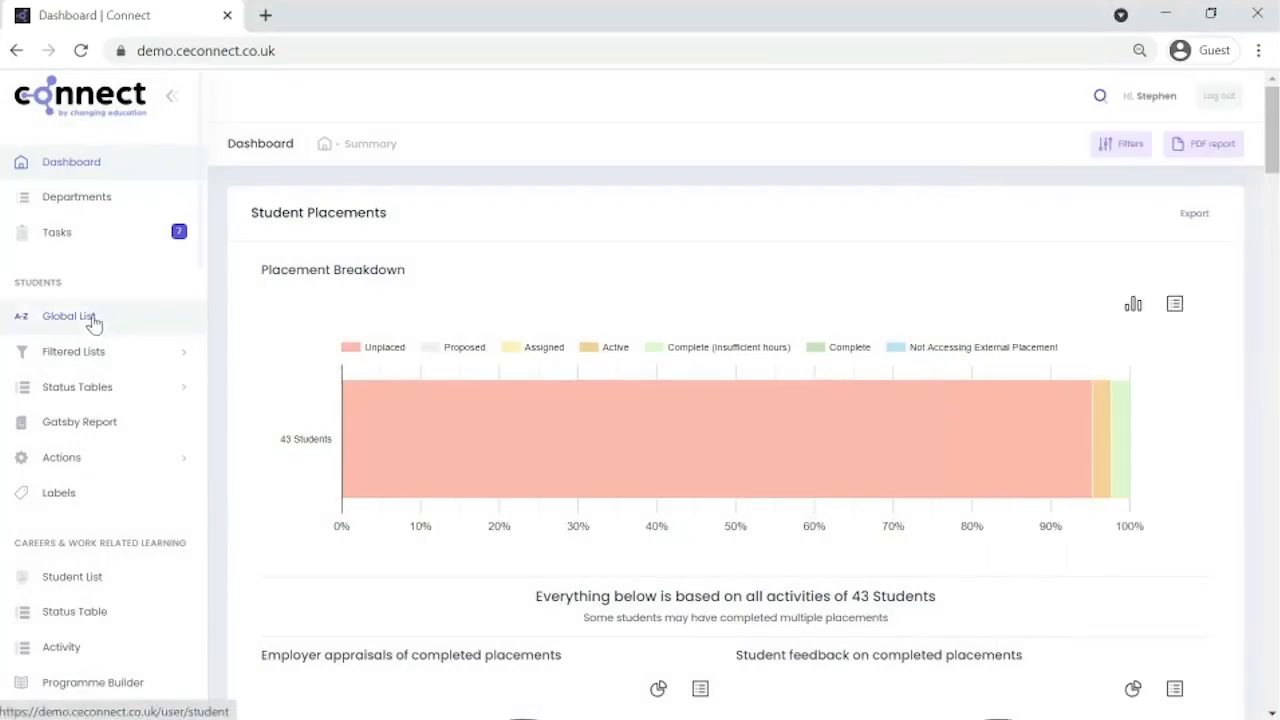
Open the first student's profile from the global student list and expand the Placements section.
click(94, 320)
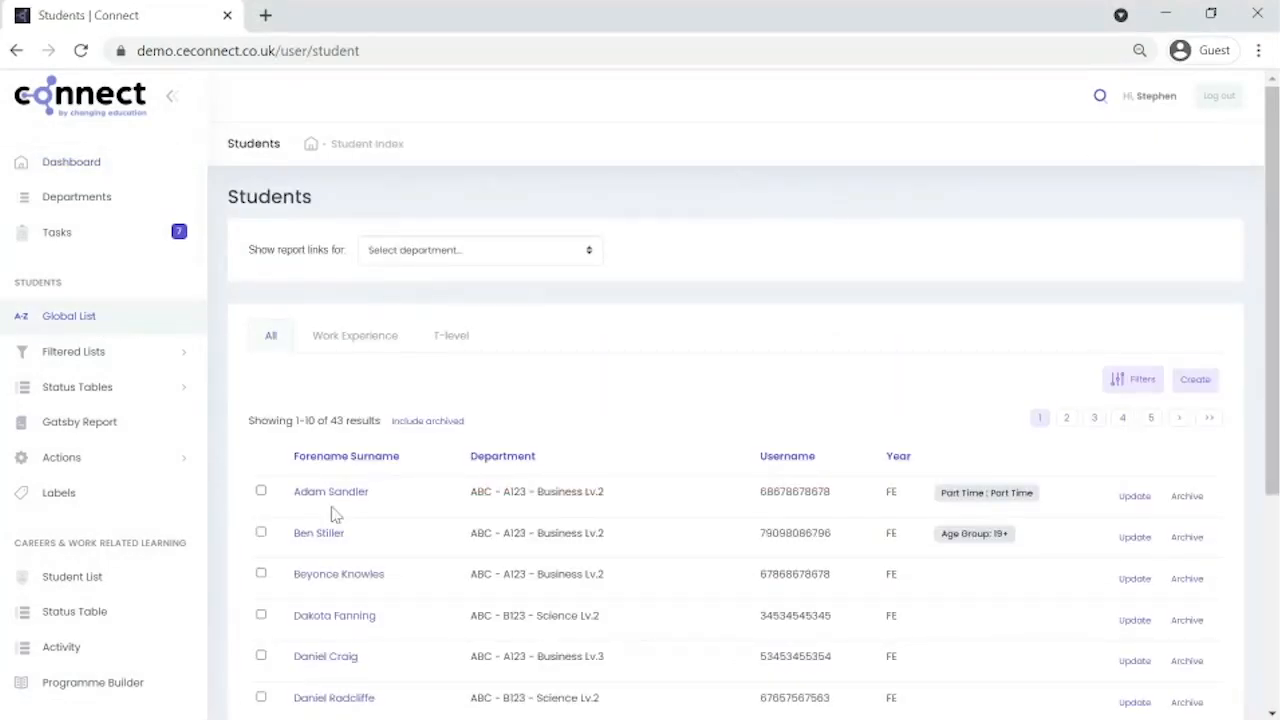
click(331, 493)
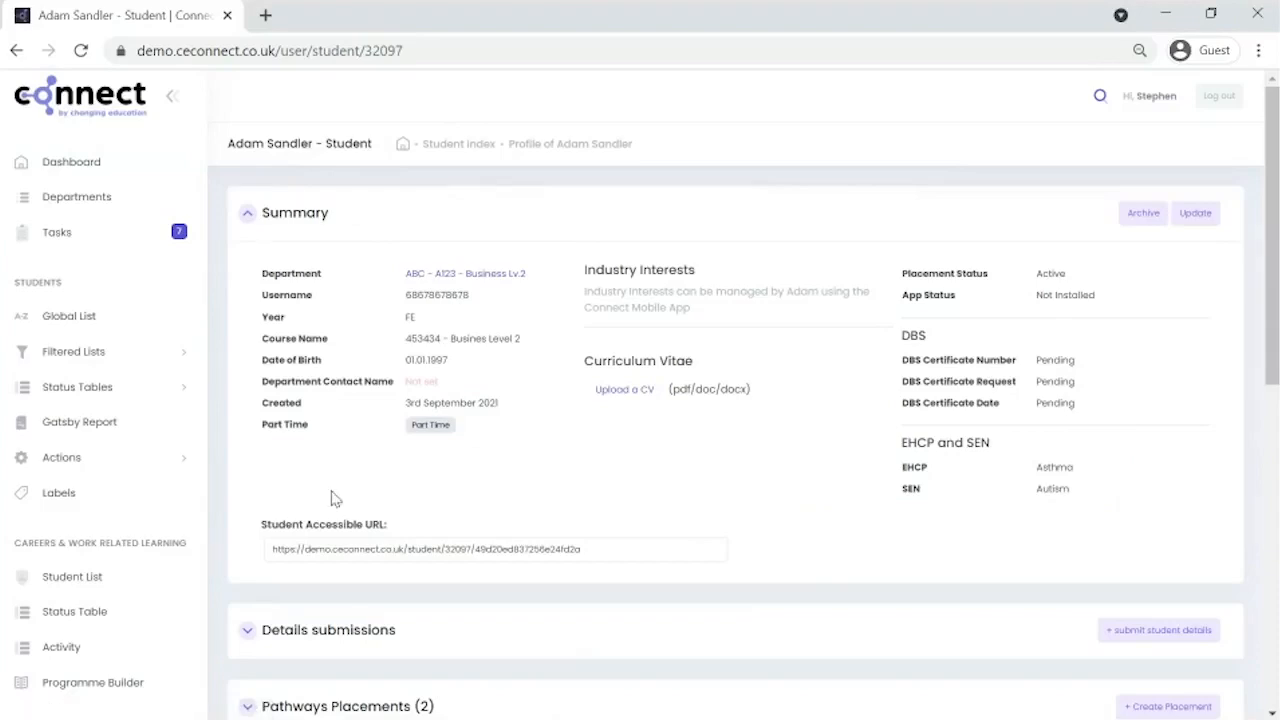
scroll(333, 494, down, 4)
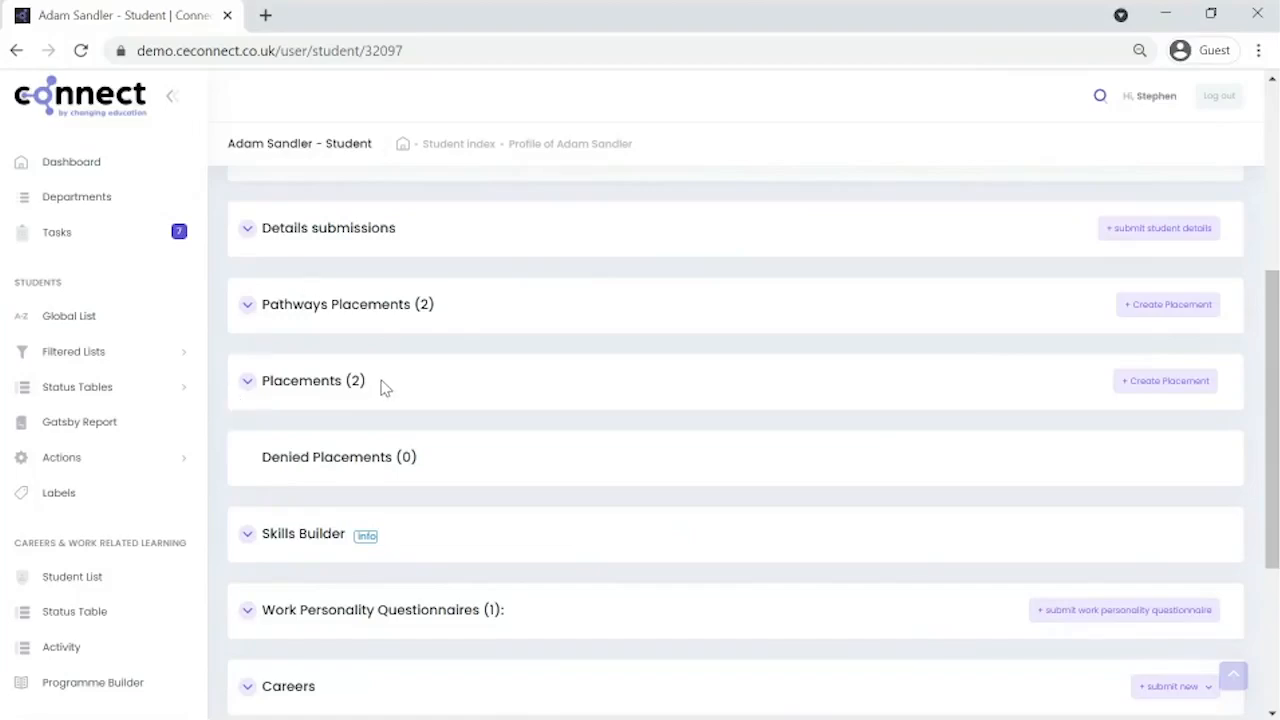
click(246, 387)
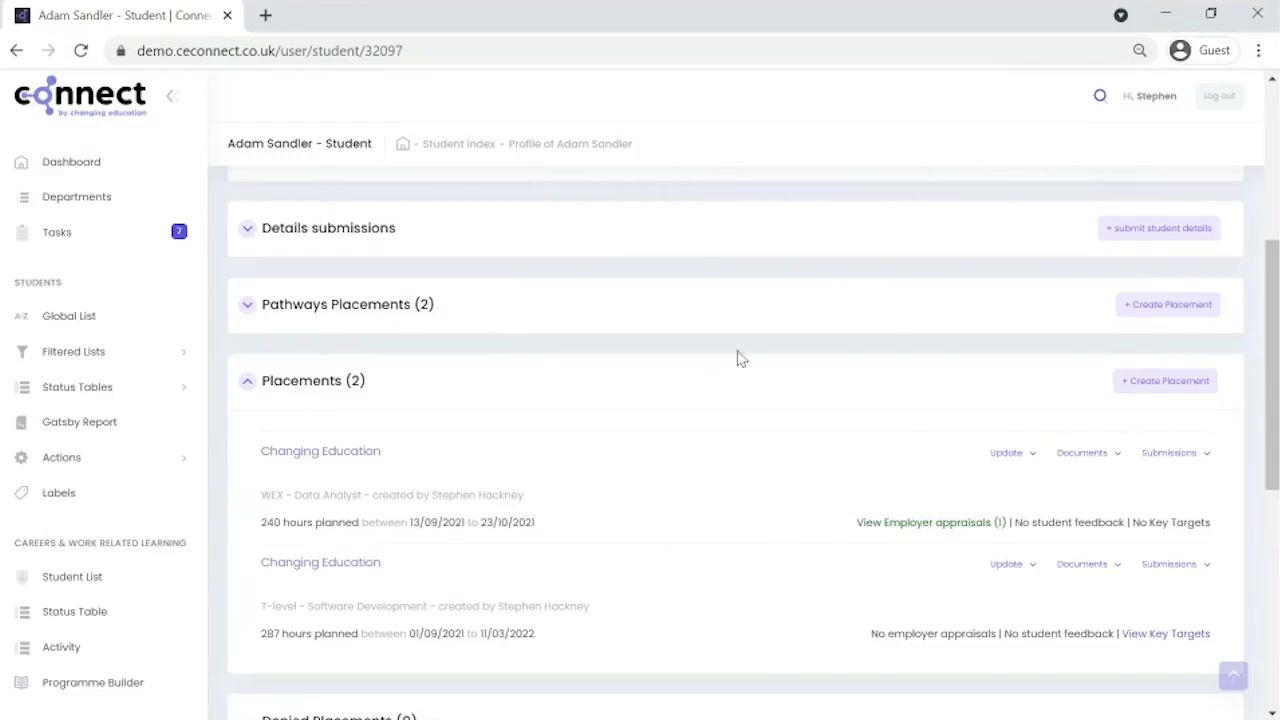
Start a new placement for this student with Changing Education Ltd as the employer.
click(1128, 385)
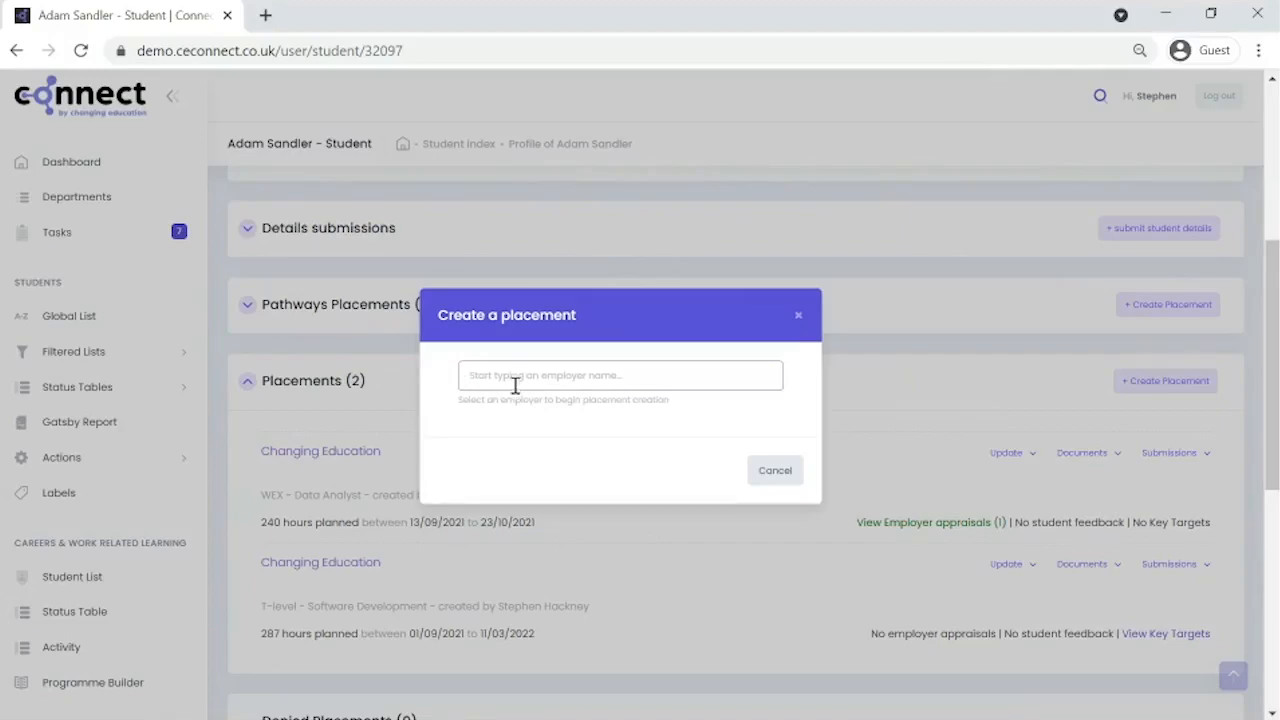
text(ch)
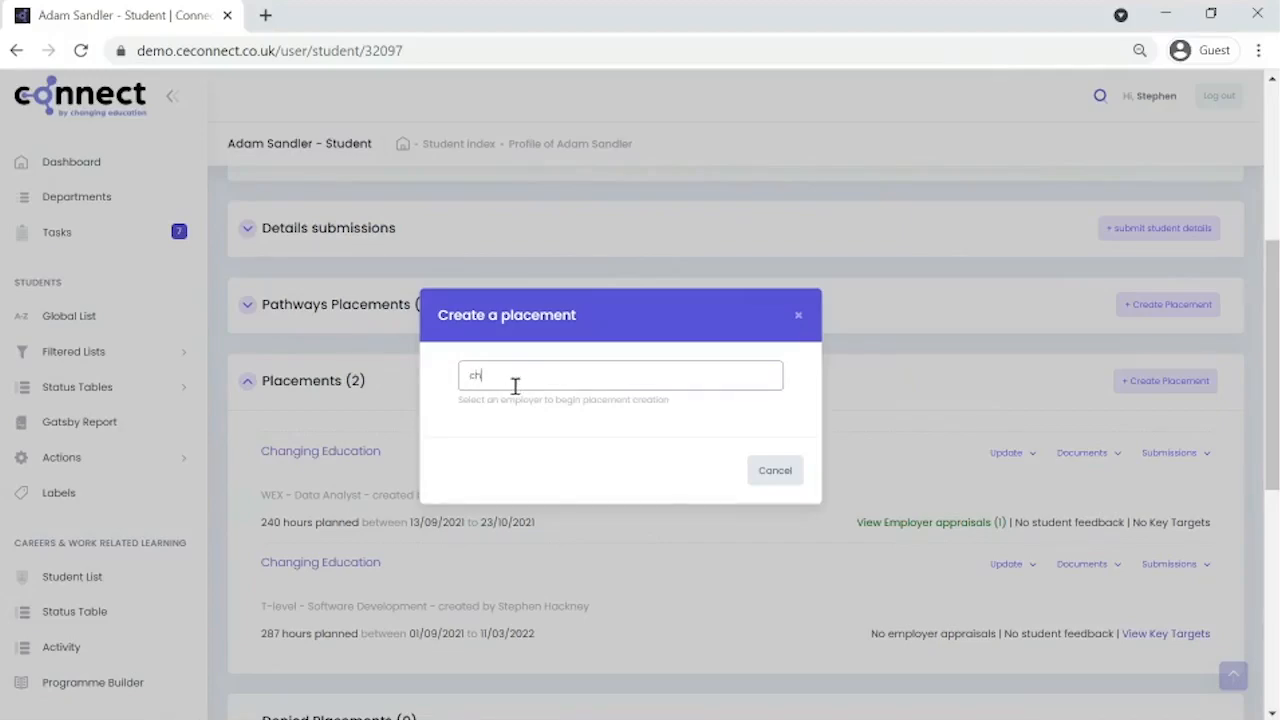
text(anging Education)
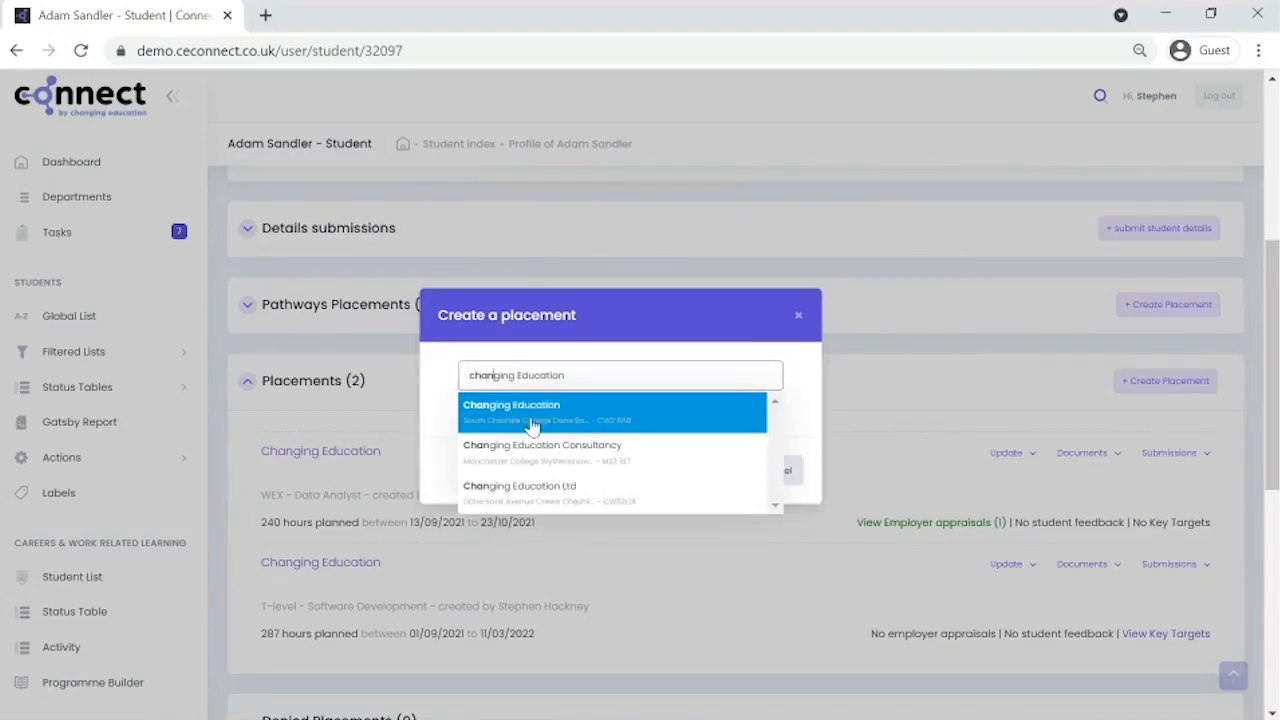
click(532, 487)
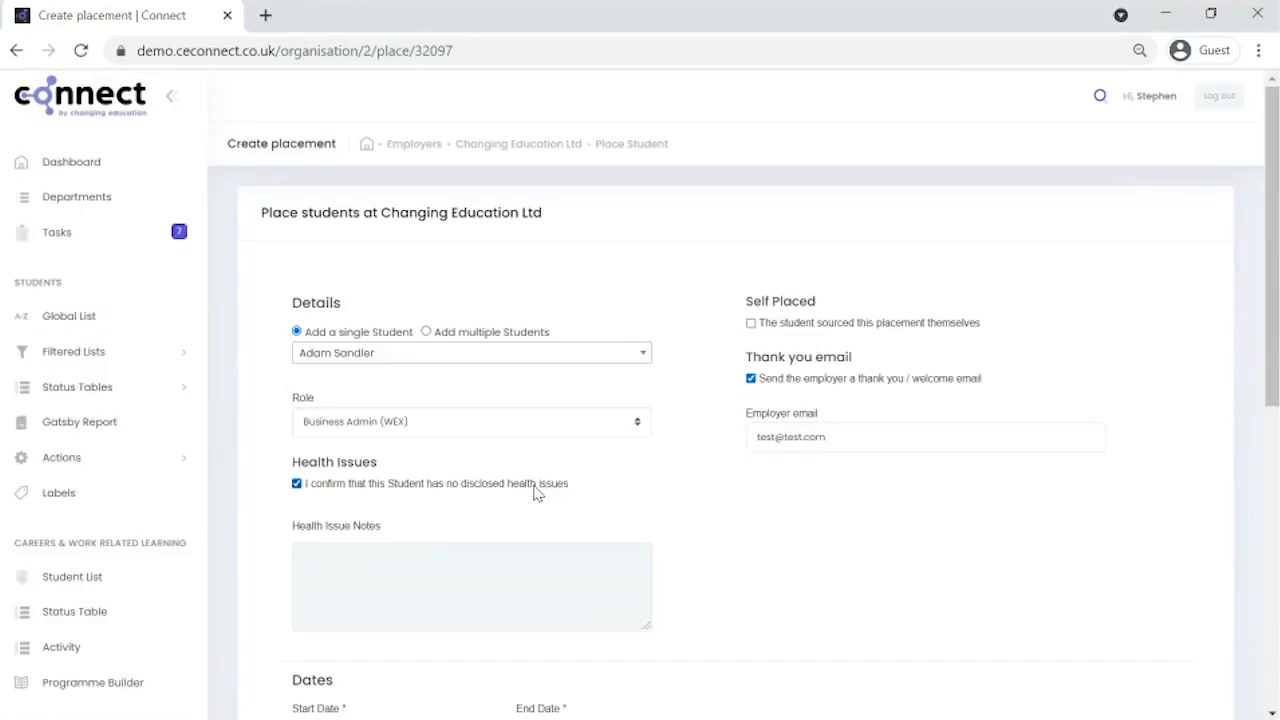
Review the placement form's student details, role options, dates and planned hours timetable.
scroll(536, 492, down, 5)
scroll(535, 494, up, 4)
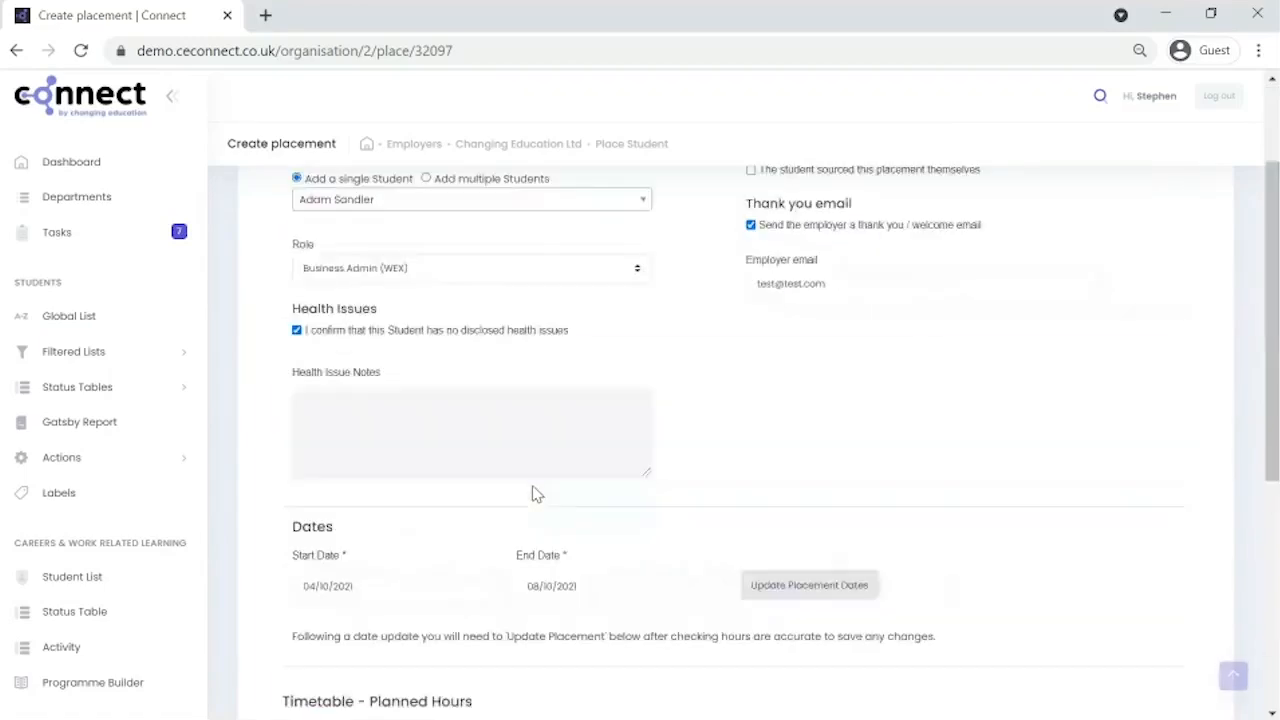
scroll(536, 492, up, 3)
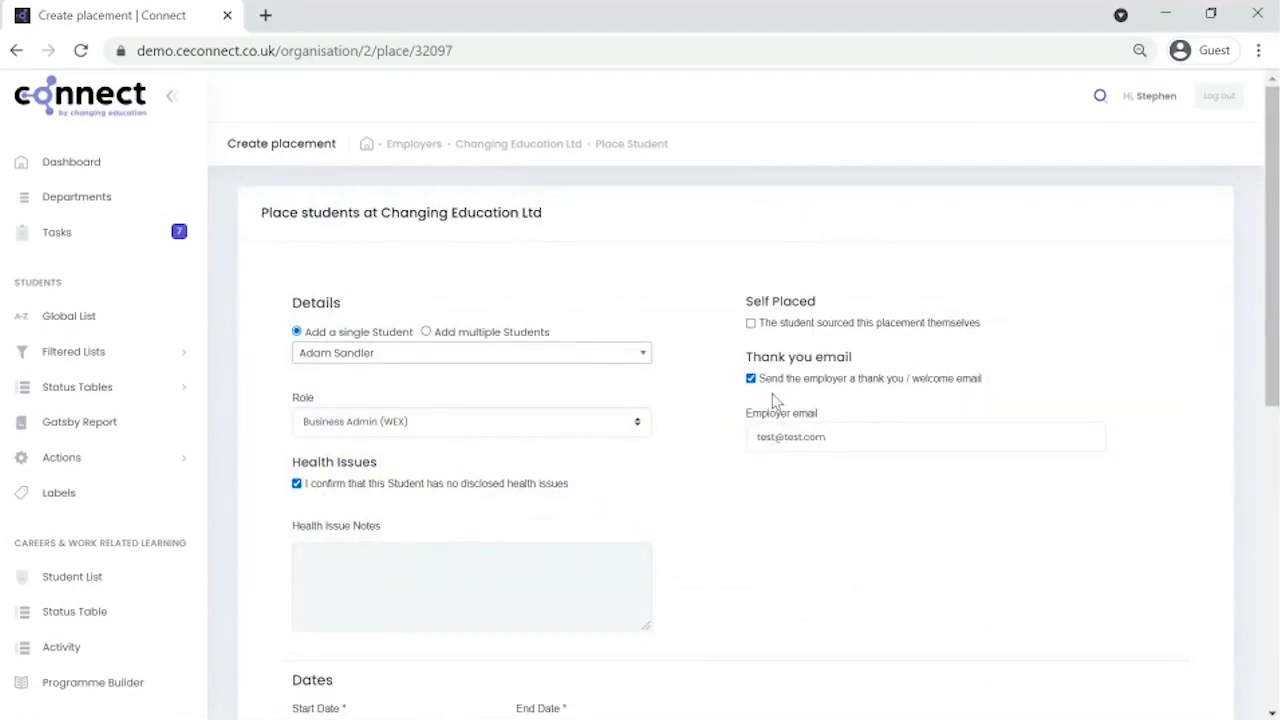
click(543, 425)
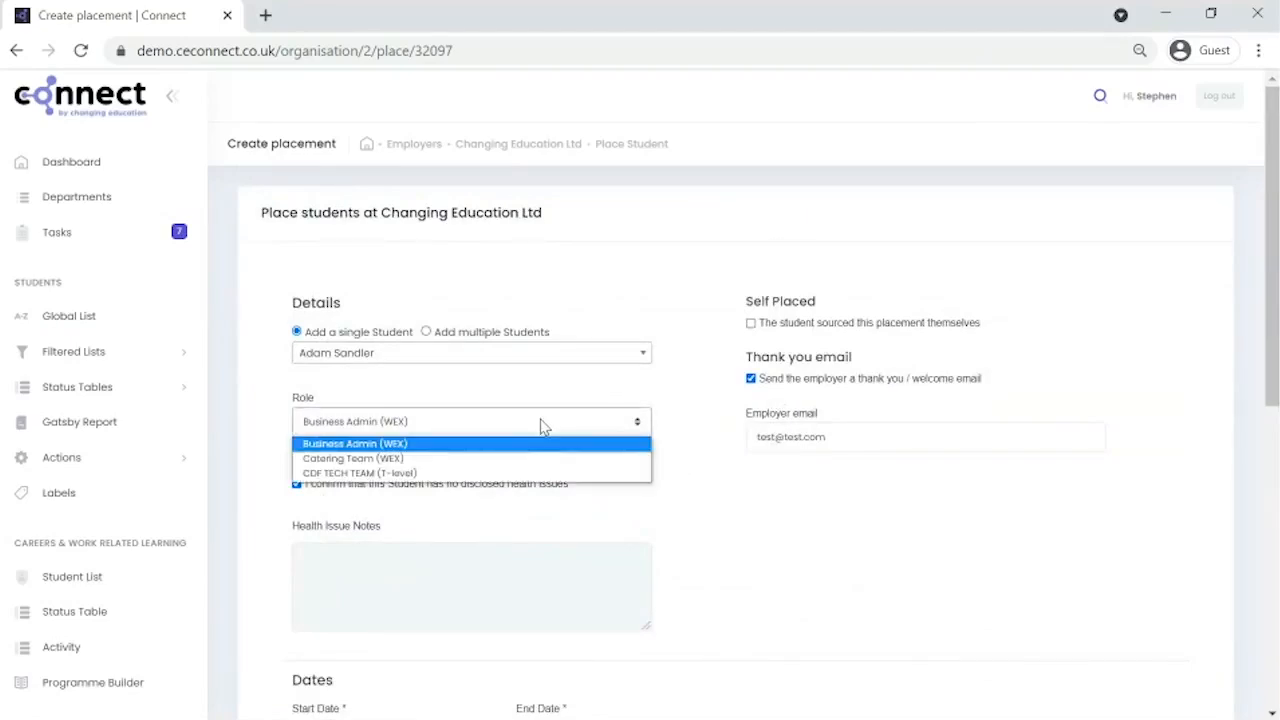
click(848, 520)
scroll(848, 520, down, 3)
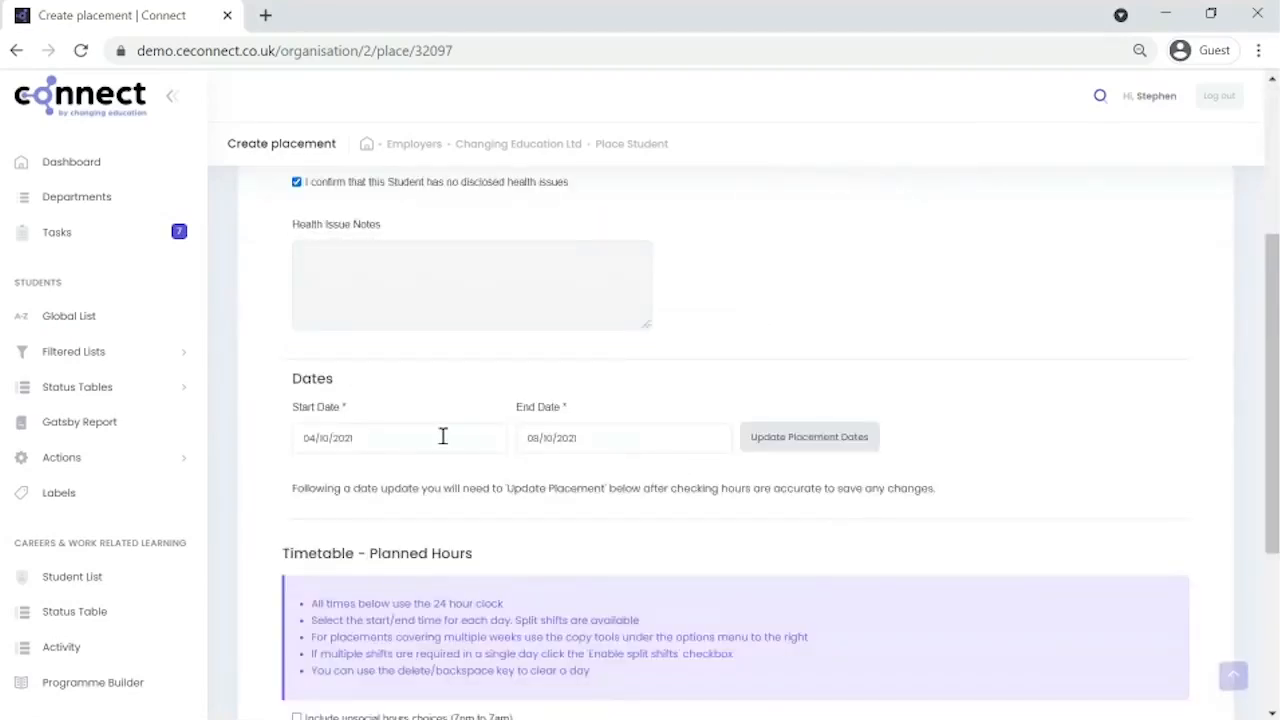
scroll(623, 371, down, 3)
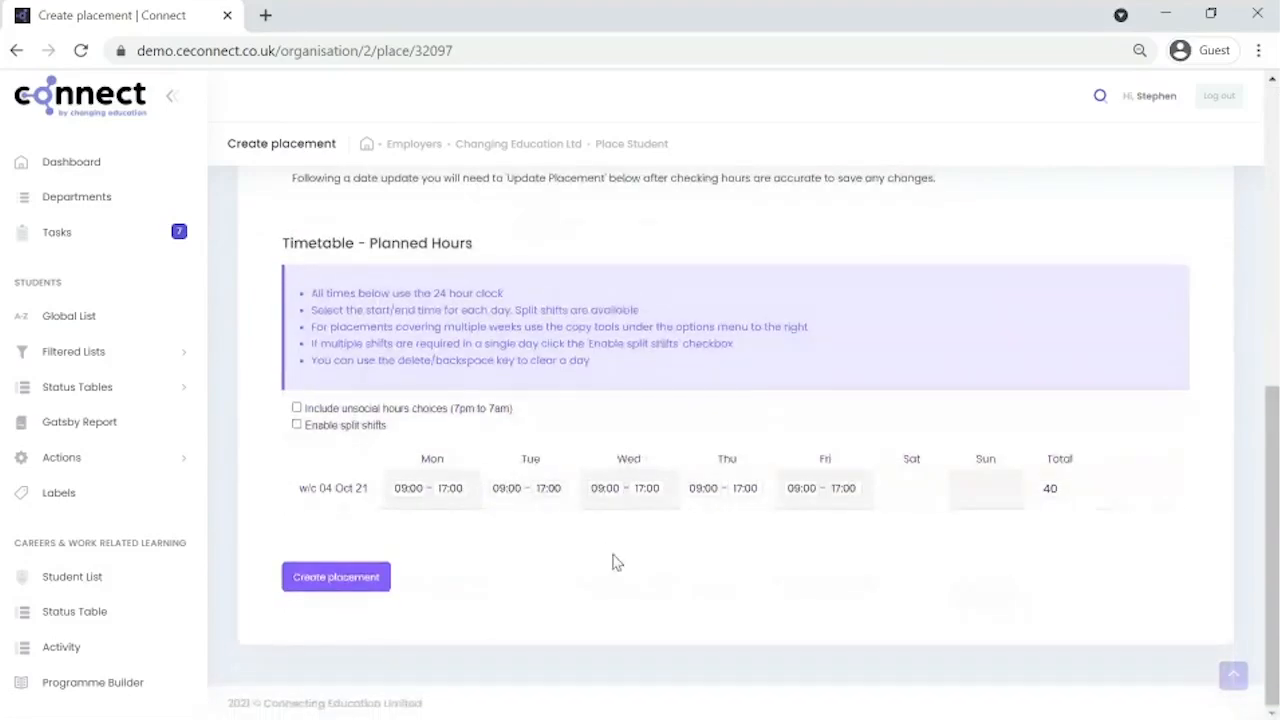
Switch the placement from a single student to adding multiple students.
scroll(610, 555, up, 10)
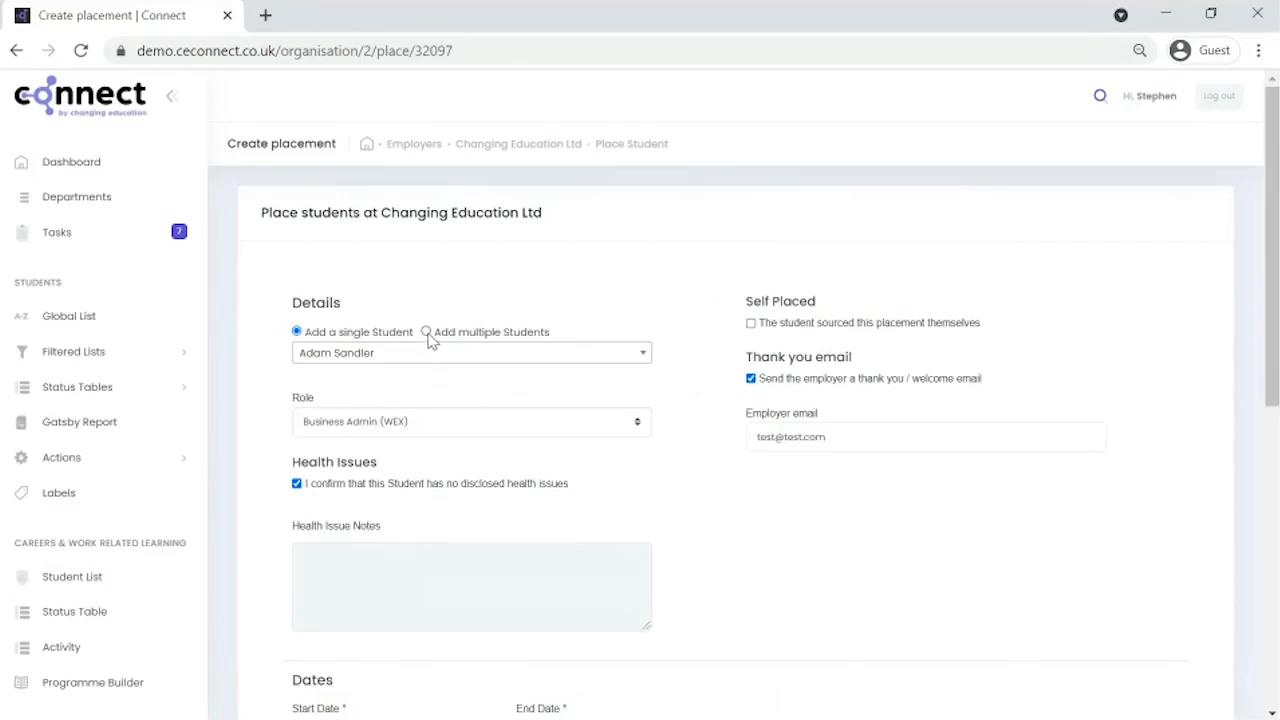
click(427, 334)
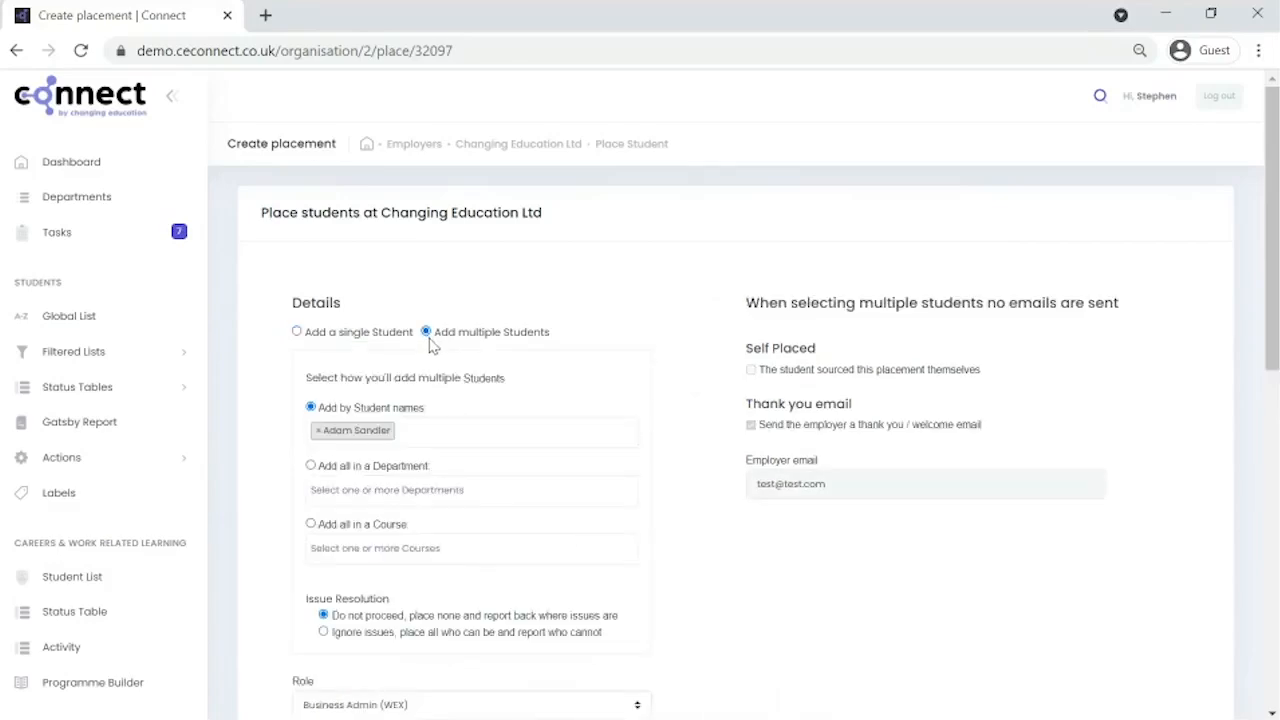
Add a second student by searching the name "bey", and remove that student from the selection again.
scroll(430, 343, down, 1)
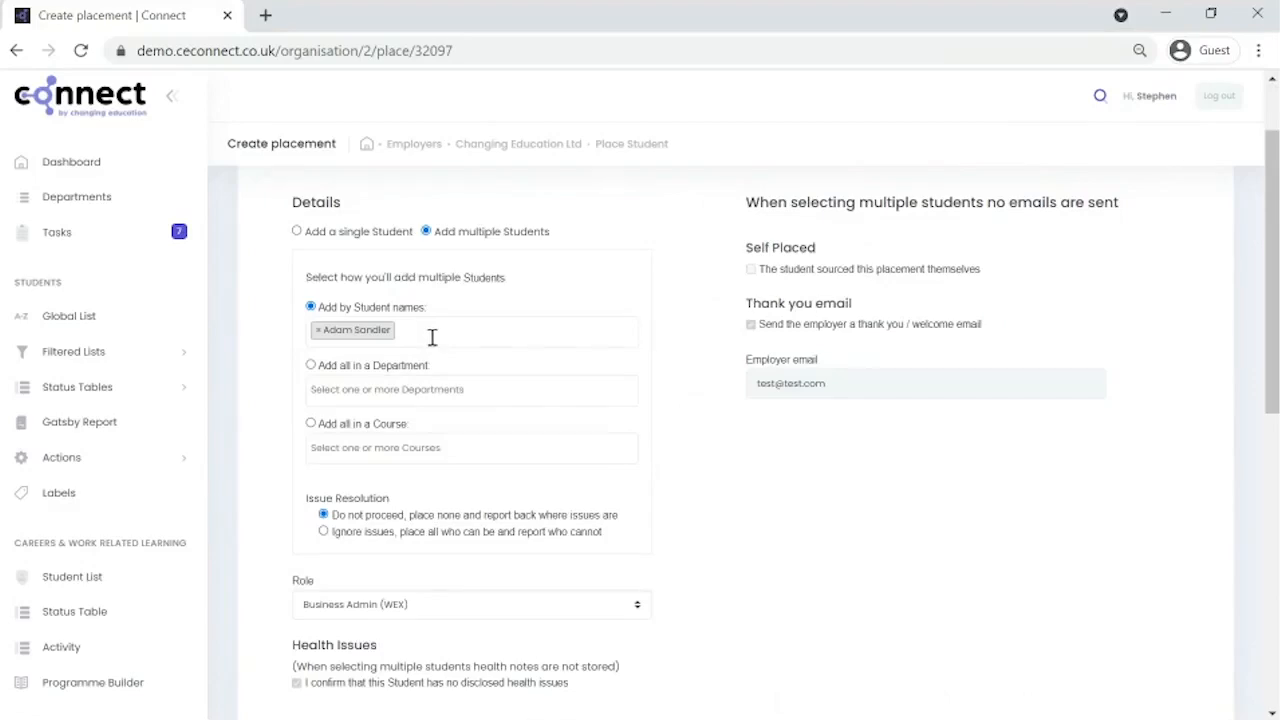
click(432, 338)
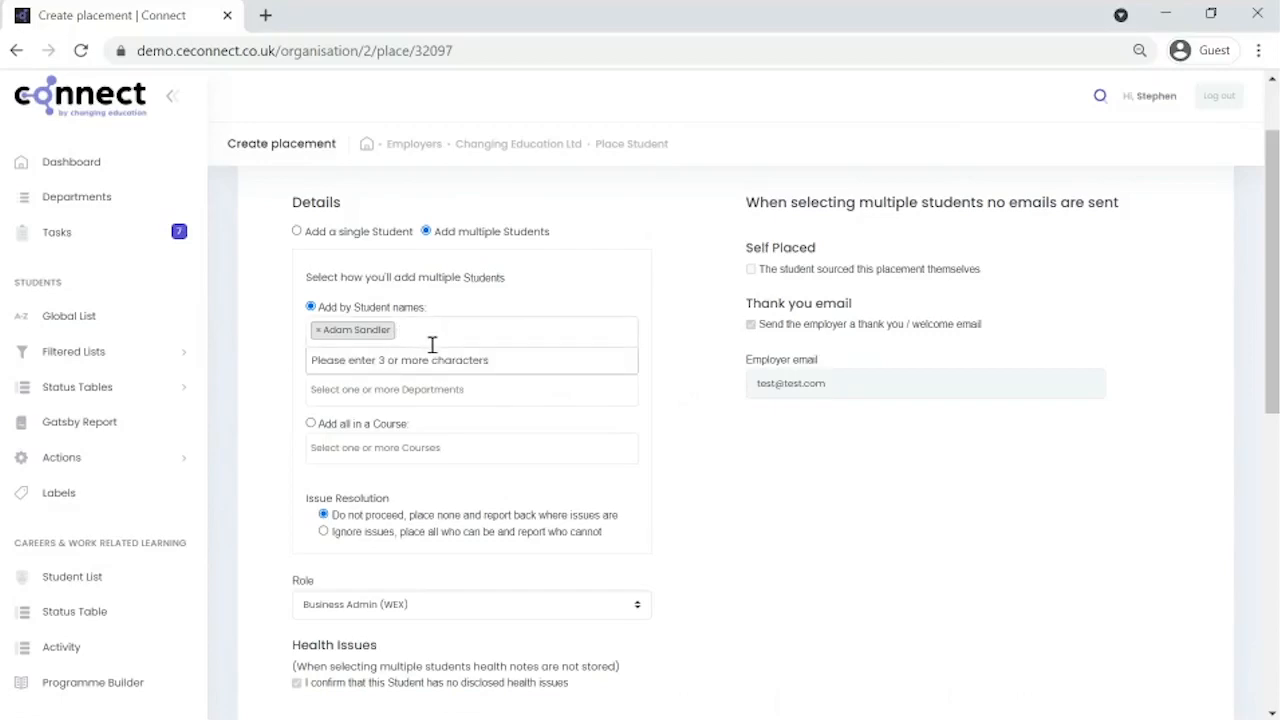
text(bey)
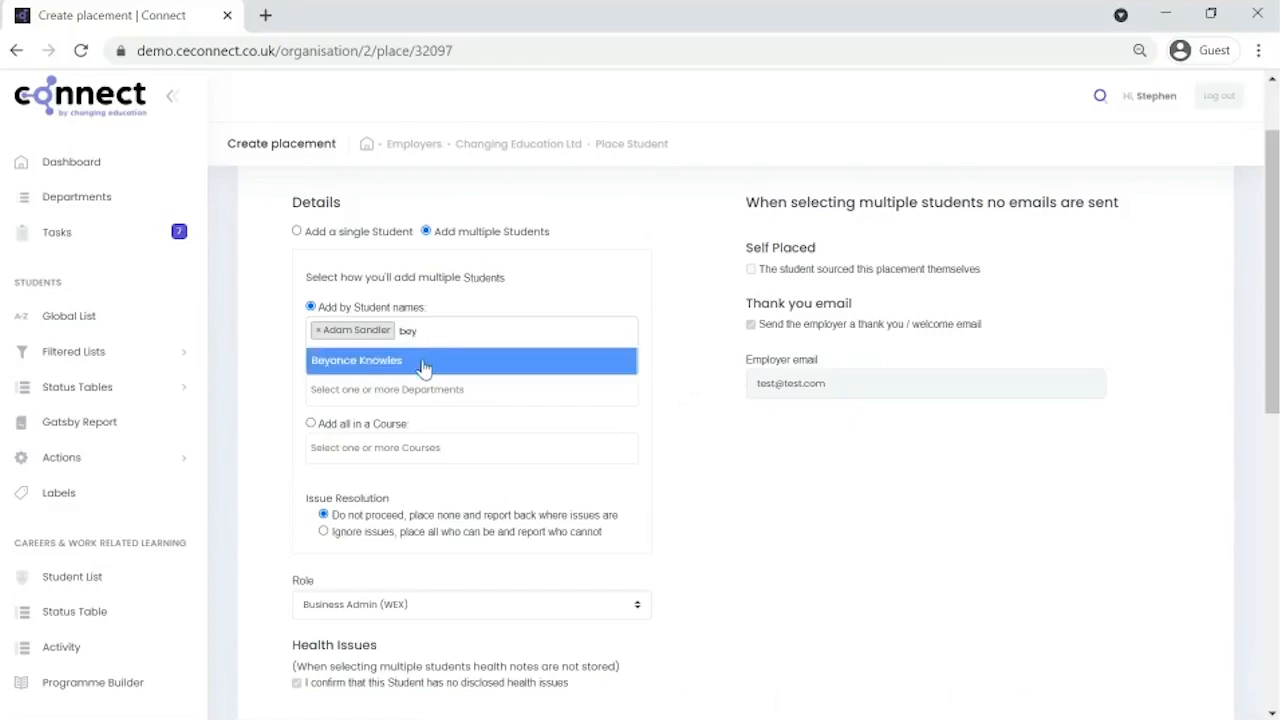
click(424, 368)
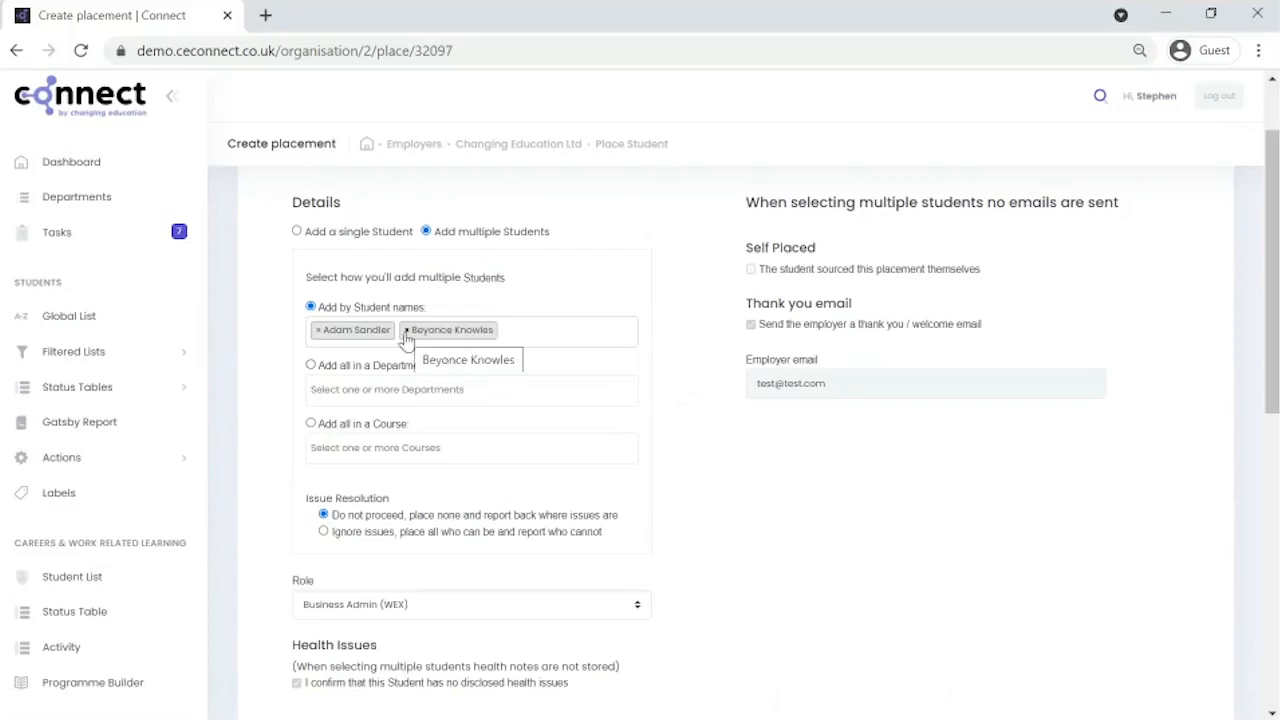
click(406, 330)
click(752, 494)
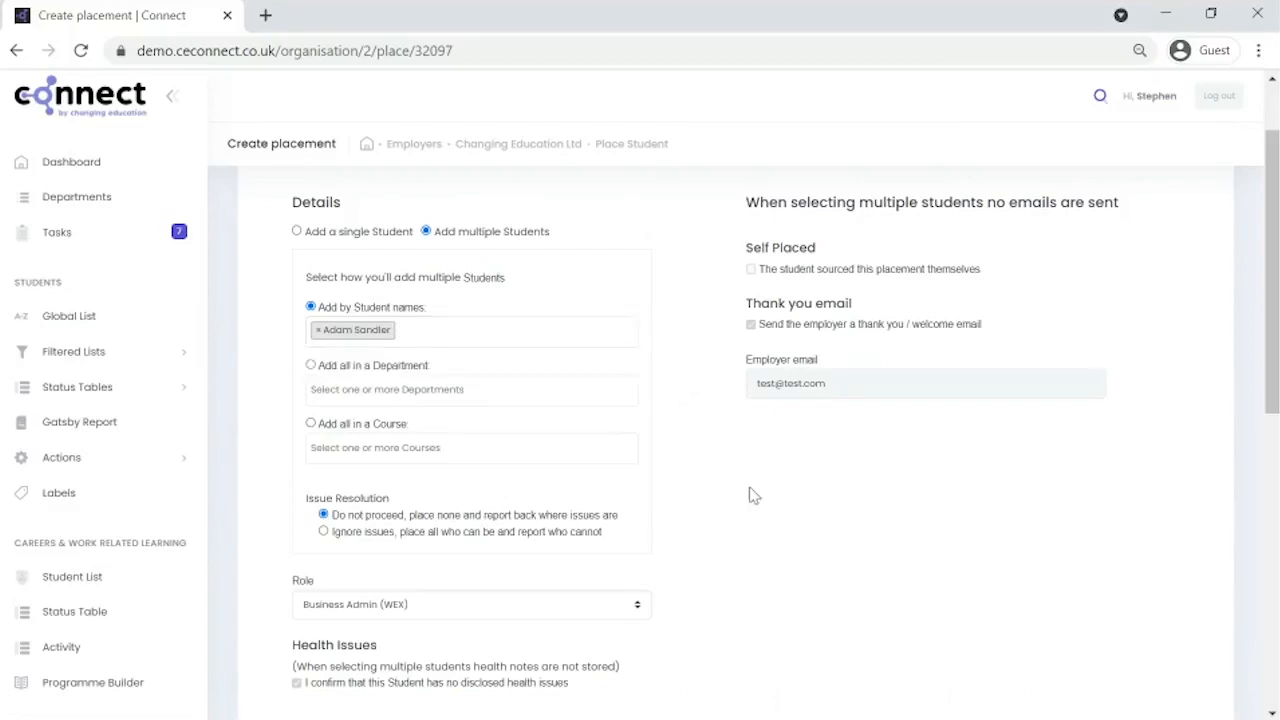
Browse the departments and courses from which all students can be added to the placement.
click(327, 389)
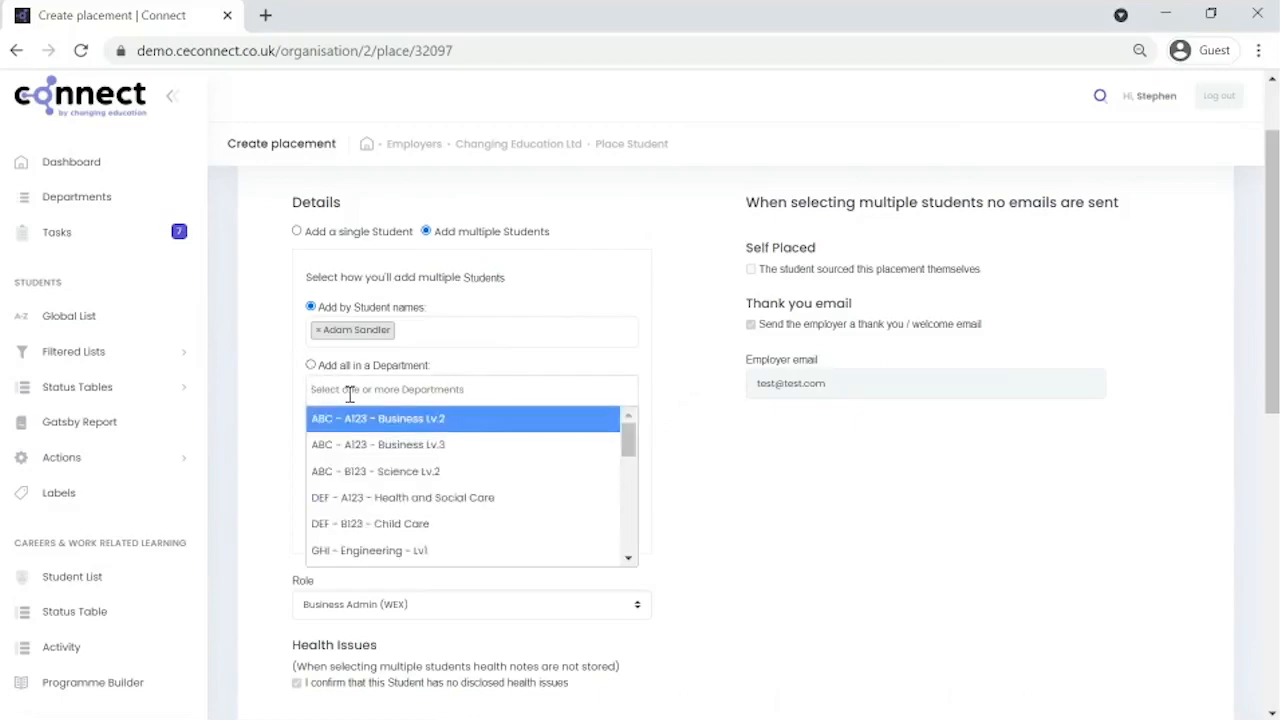
scroll(392, 444, down, 5)
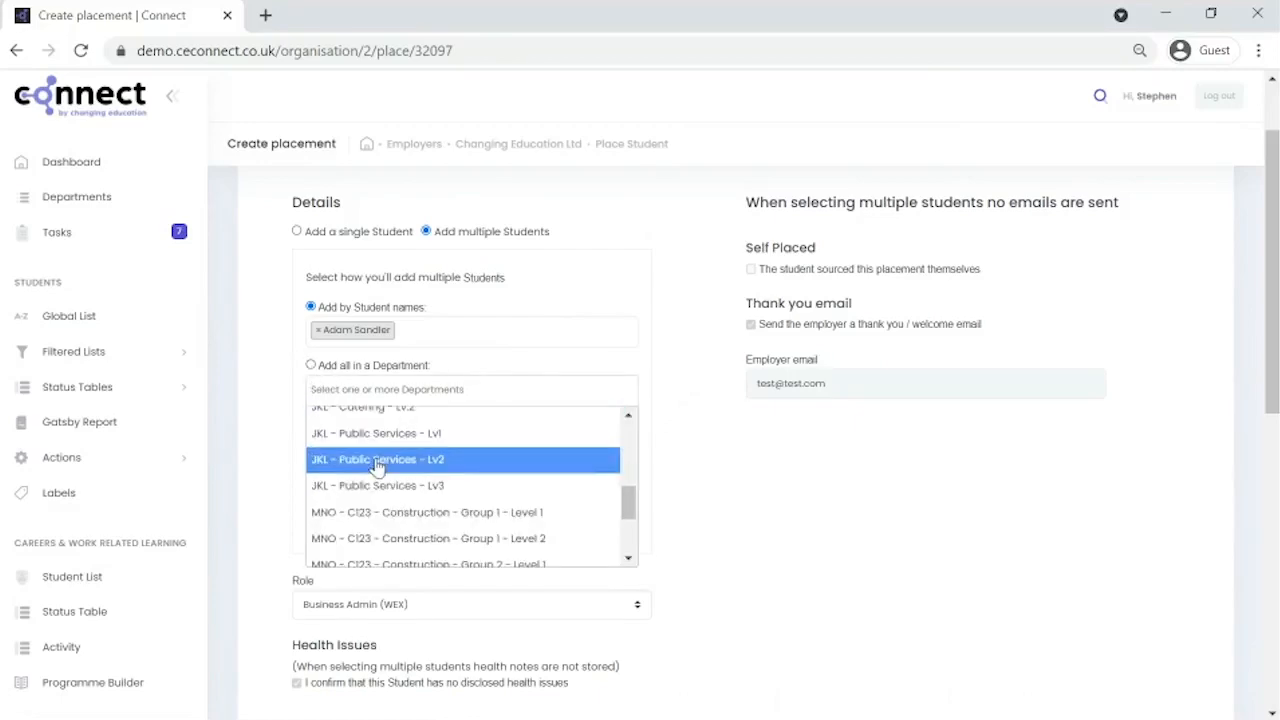
click(734, 493)
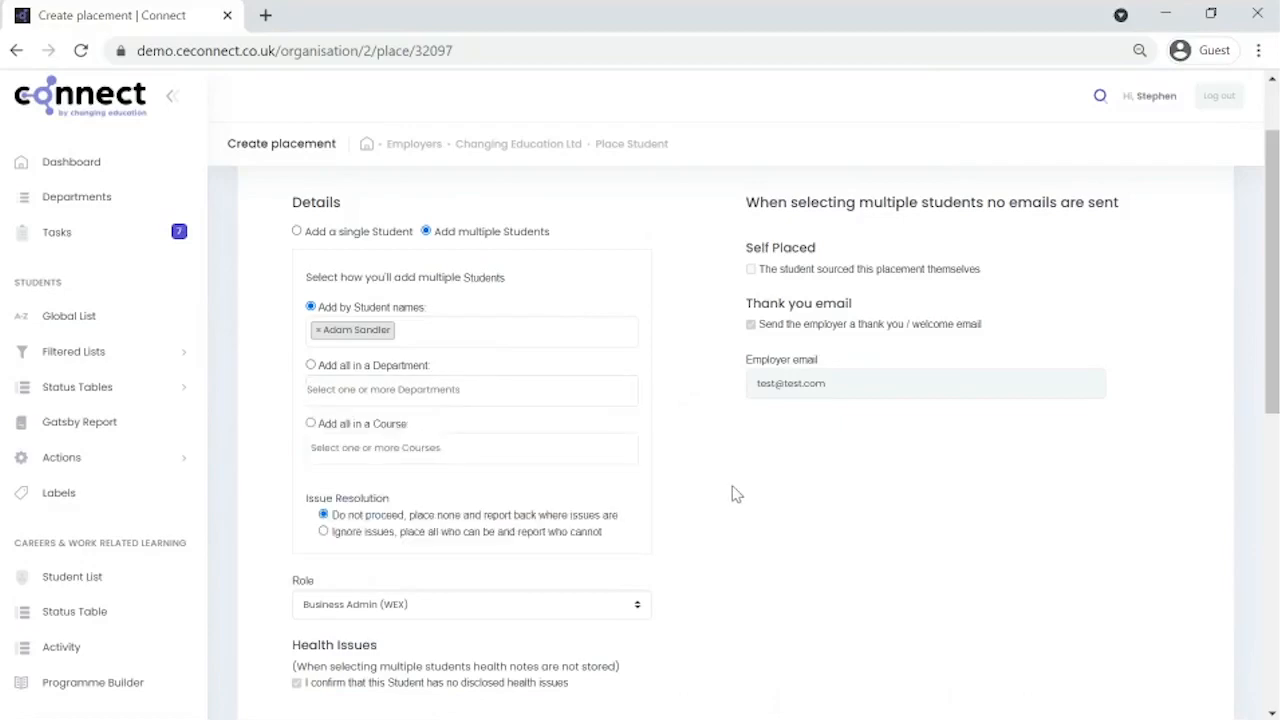
click(416, 456)
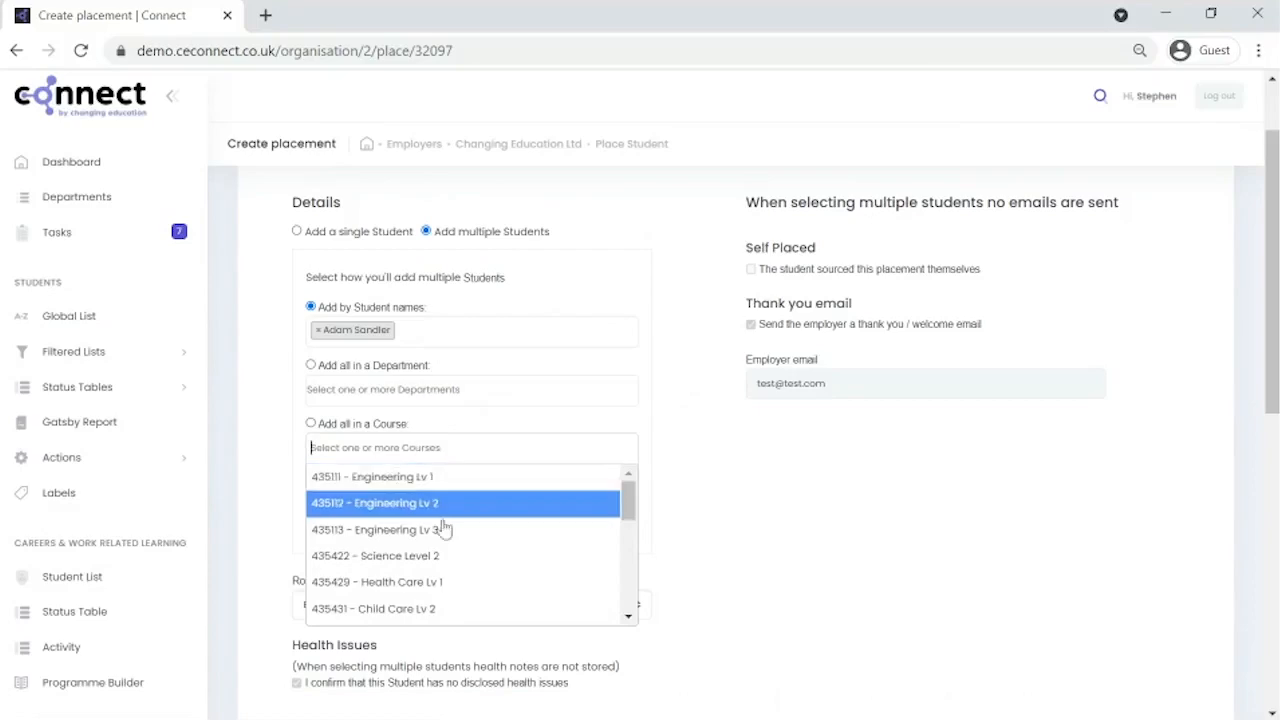
scroll(417, 530, down, 5)
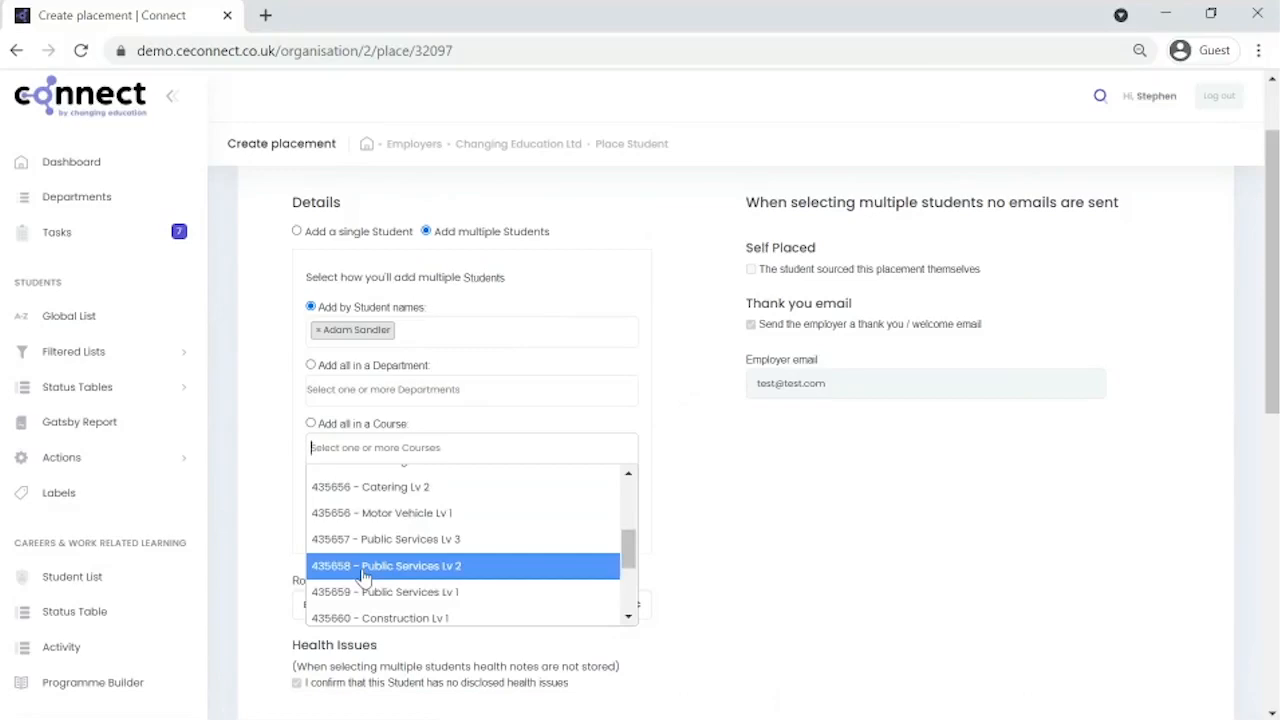
click(744, 491)
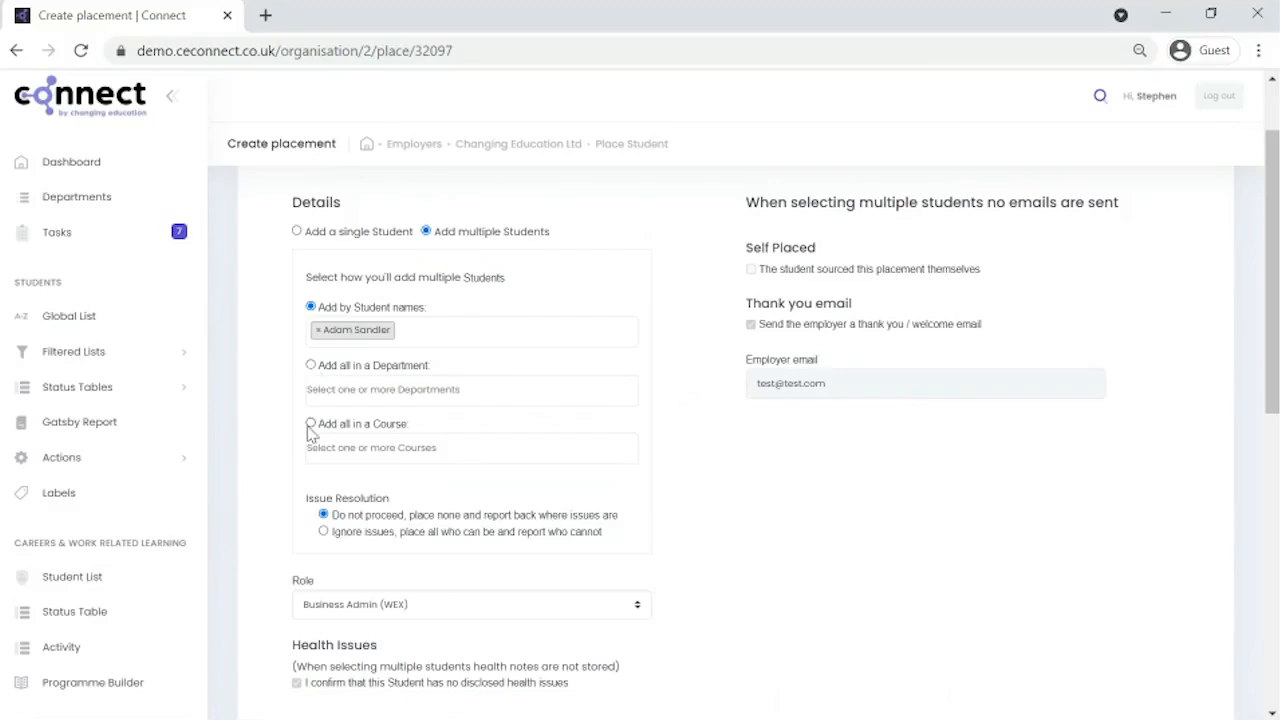
Add all students in department ABC - A123 - Business Lv.2 and remove the individually named student.
click(311, 367)
click(408, 390)
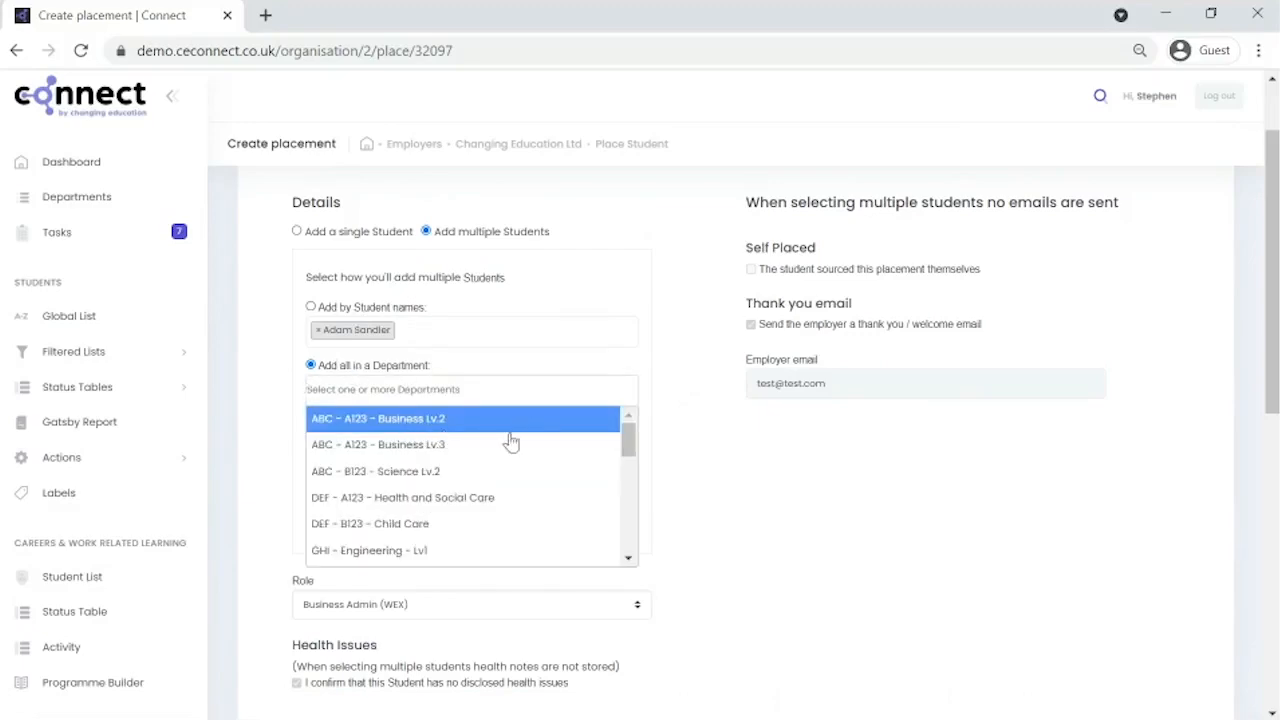
scroll(505, 445, down, 7)
scroll(500, 453, up, 2)
scroll(499, 456, up, 5)
click(466, 419)
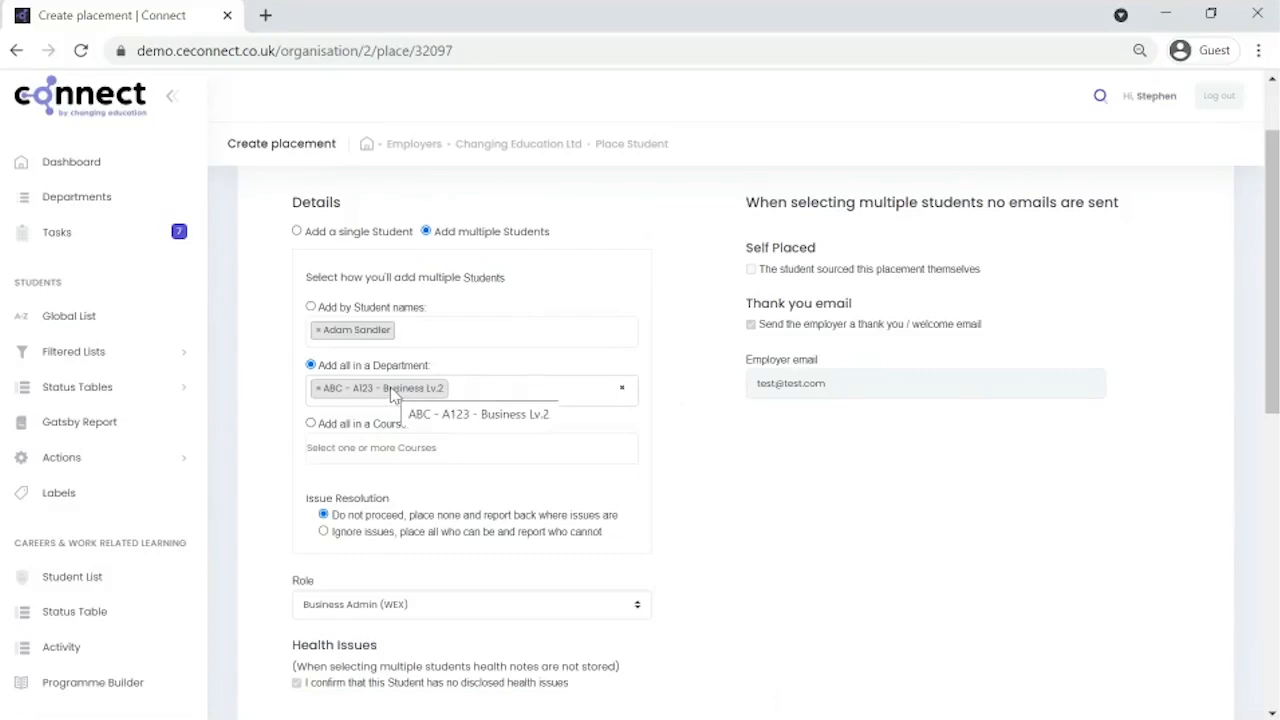
click(318, 330)
click(800, 476)
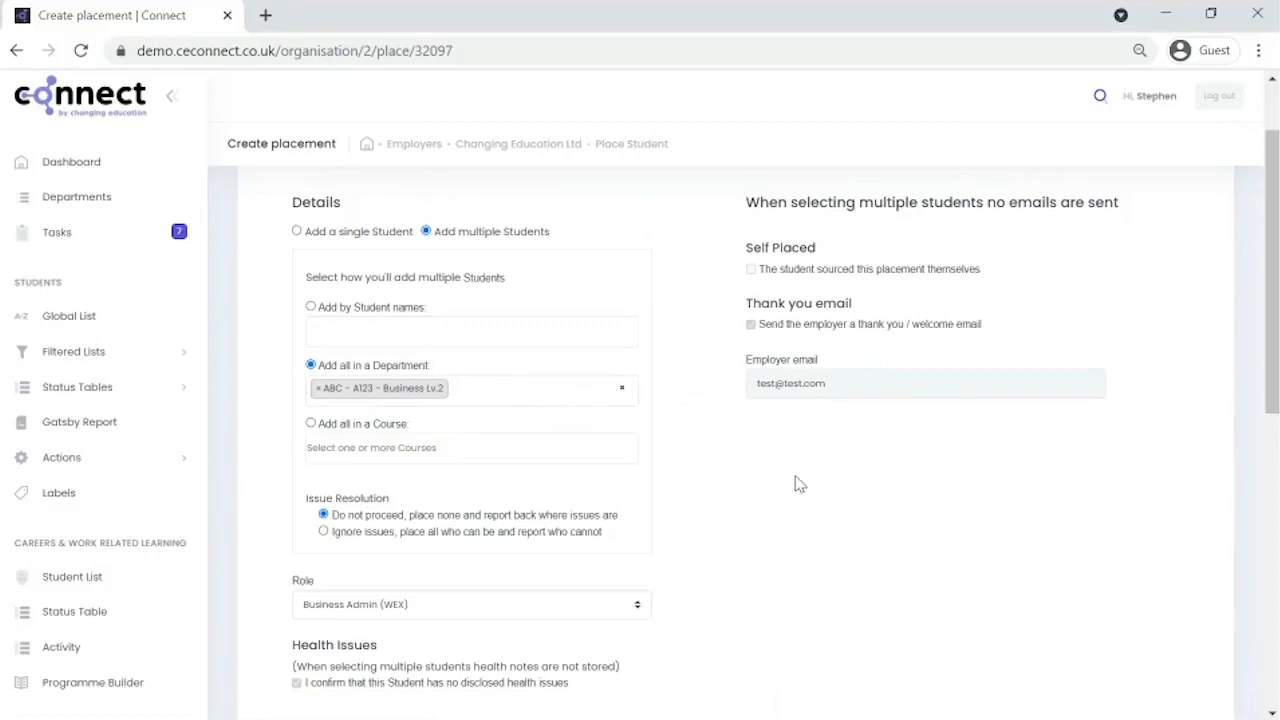
Set the start date of the multi-student placement to 08/11/2021.
scroll(526, 494, down, 2)
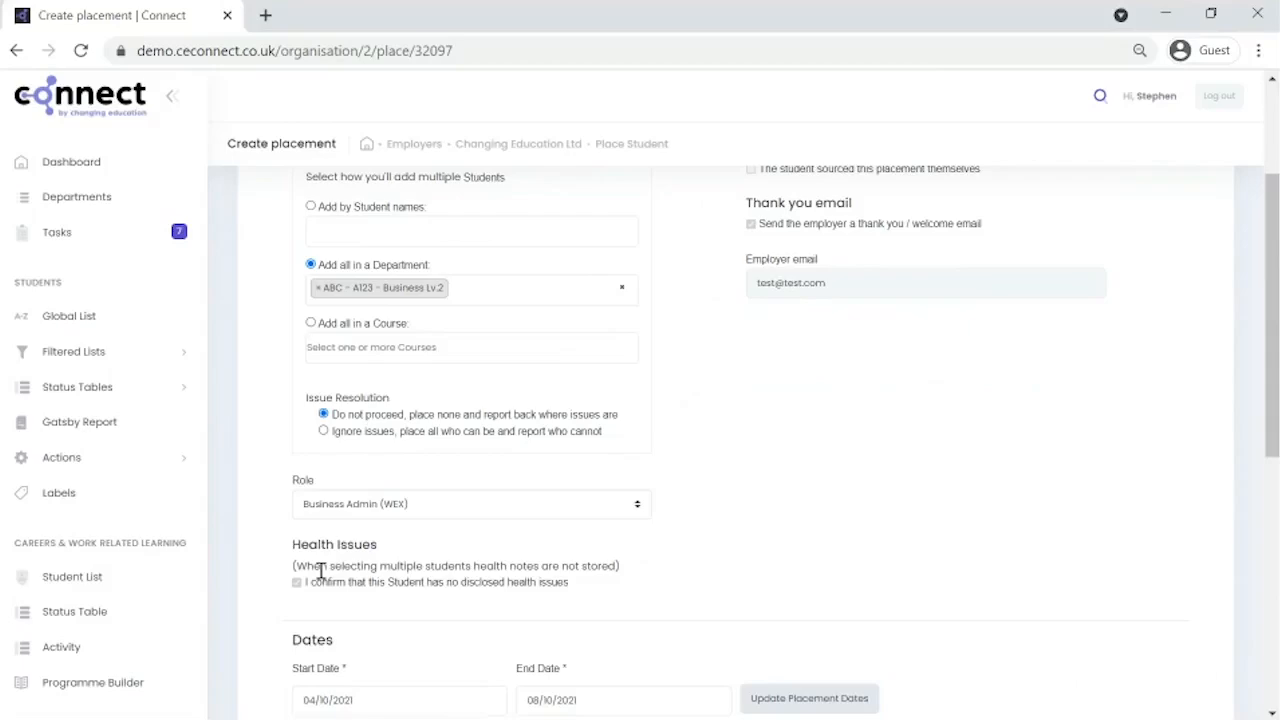
scroll(660, 440, up, 2)
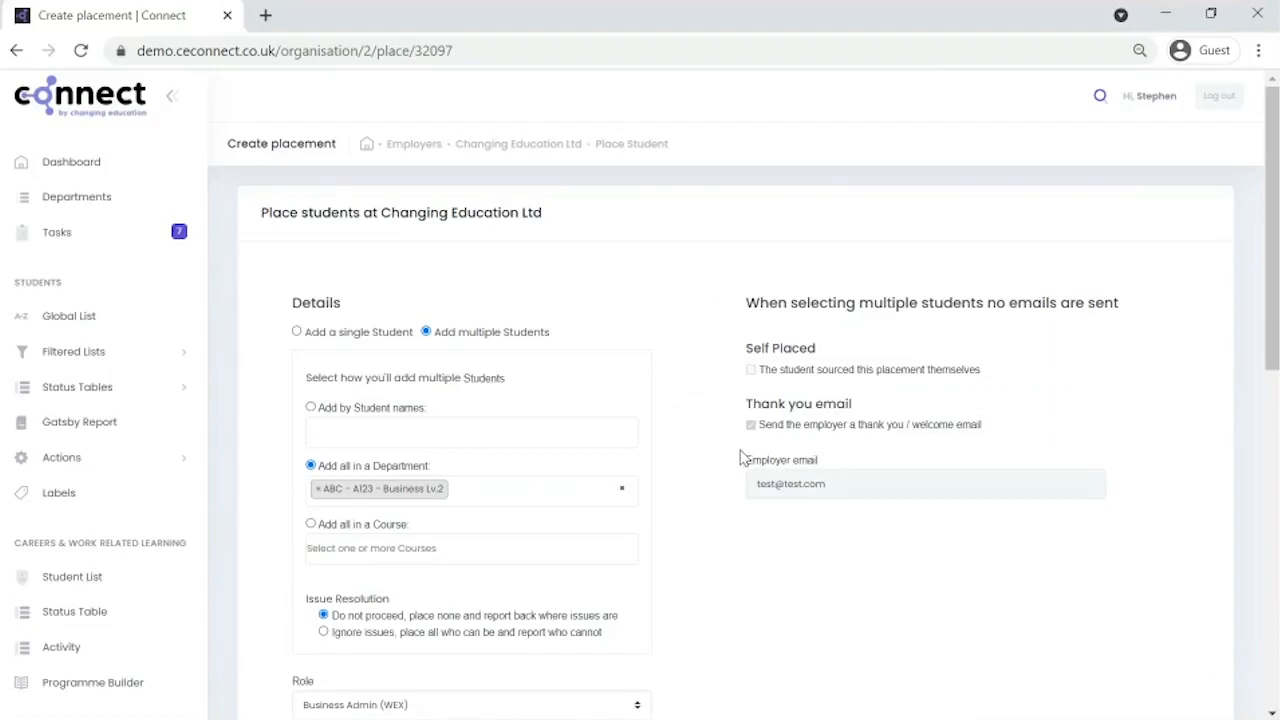
scroll(740, 457, down, 2)
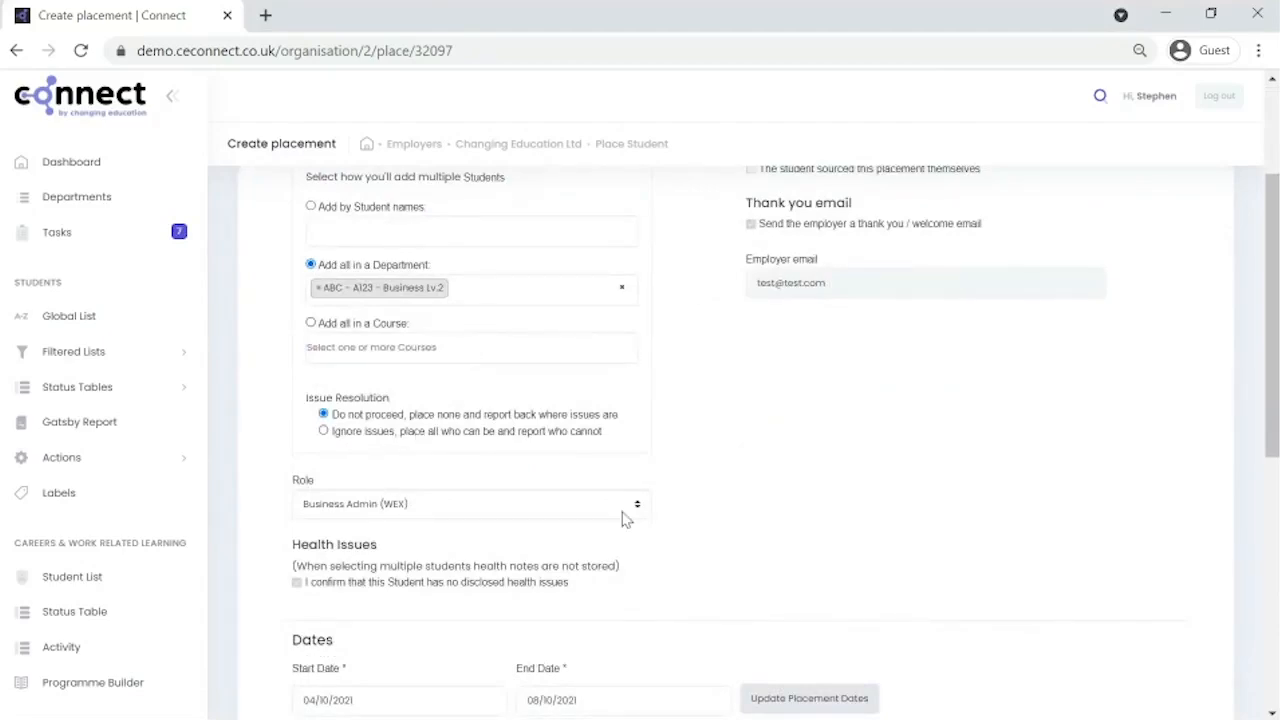
scroll(623, 519, down, 3)
click(367, 400)
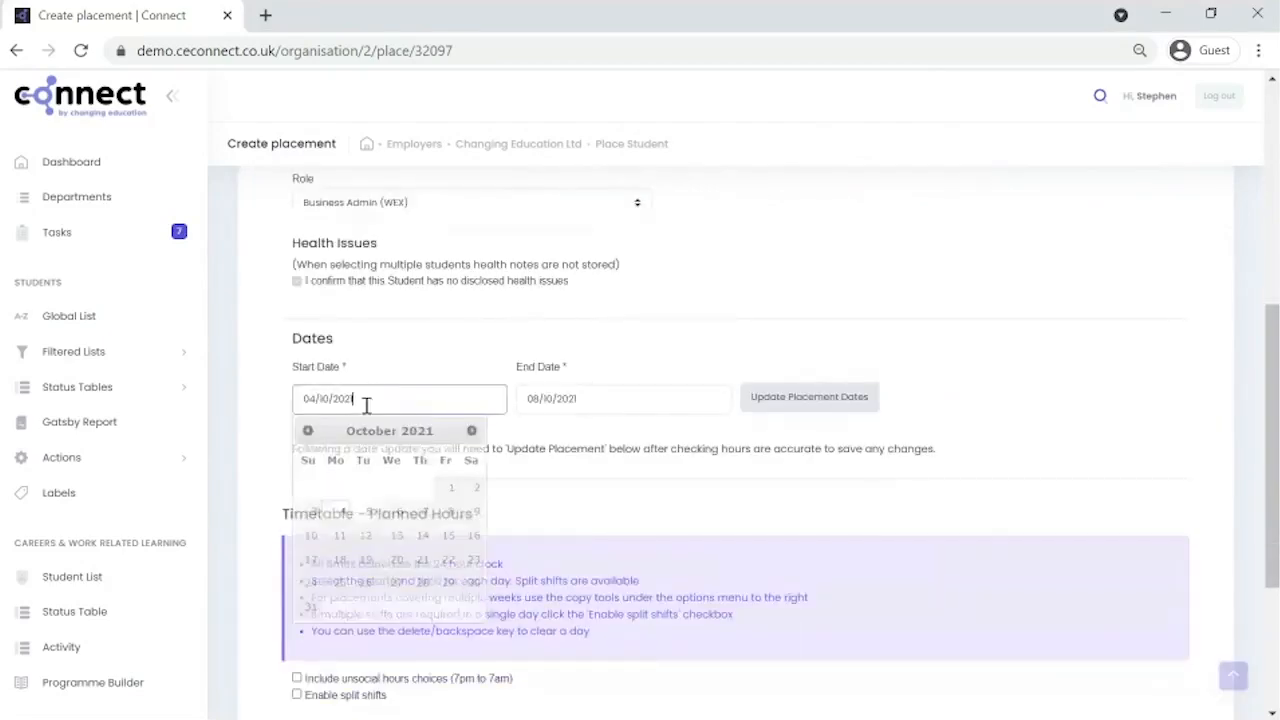
click(471, 430)
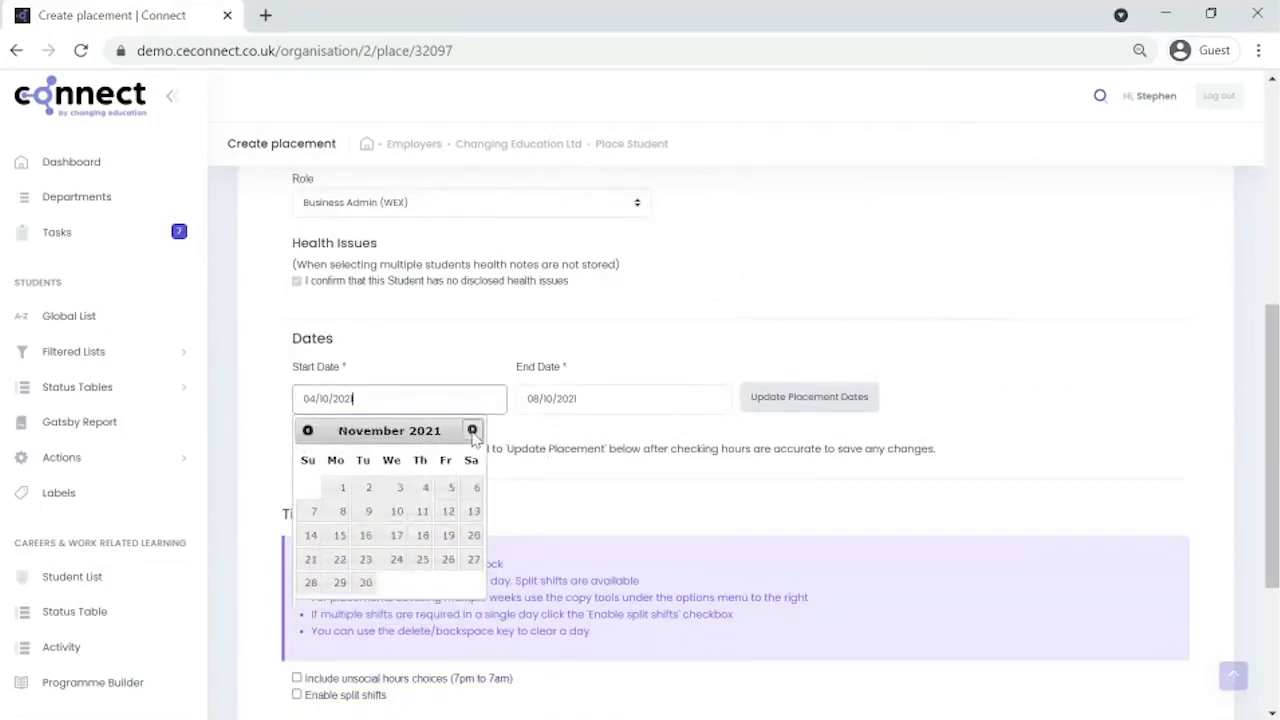
click(342, 513)
Set the placement's end date to 03/12/2021 and update the placement dates.
click(568, 398)
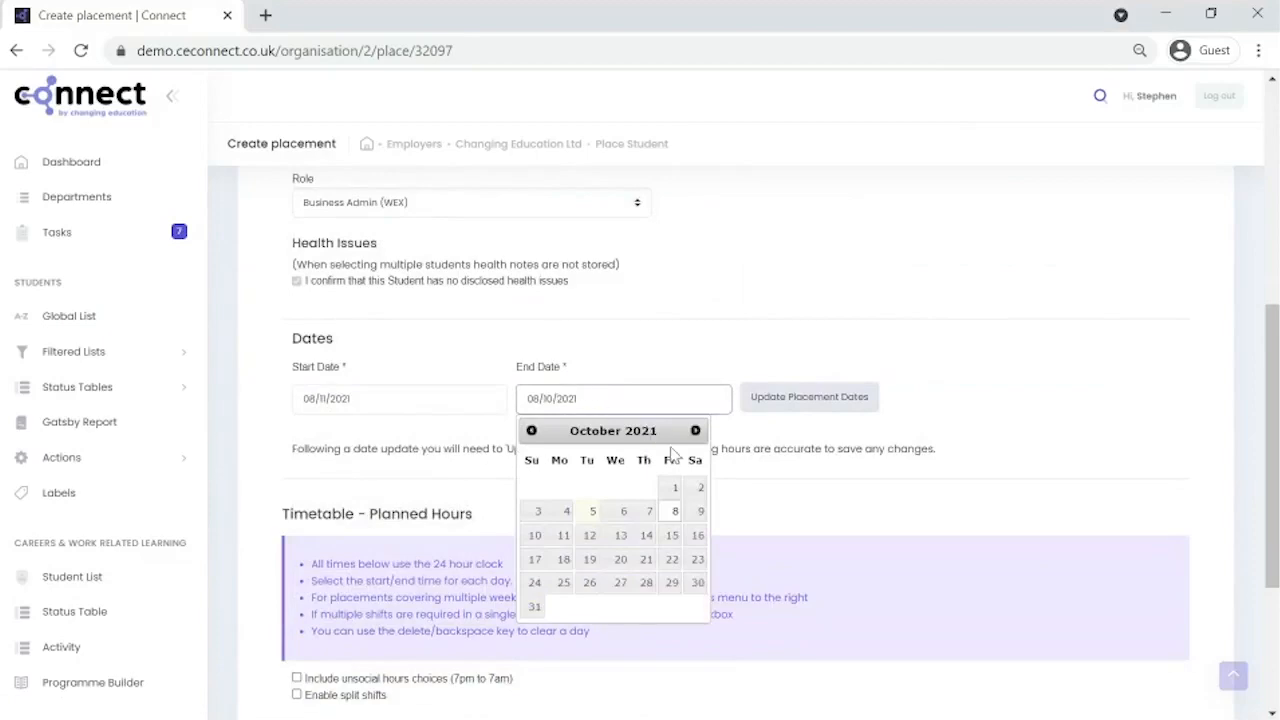
click(697, 431)
click(697, 431)
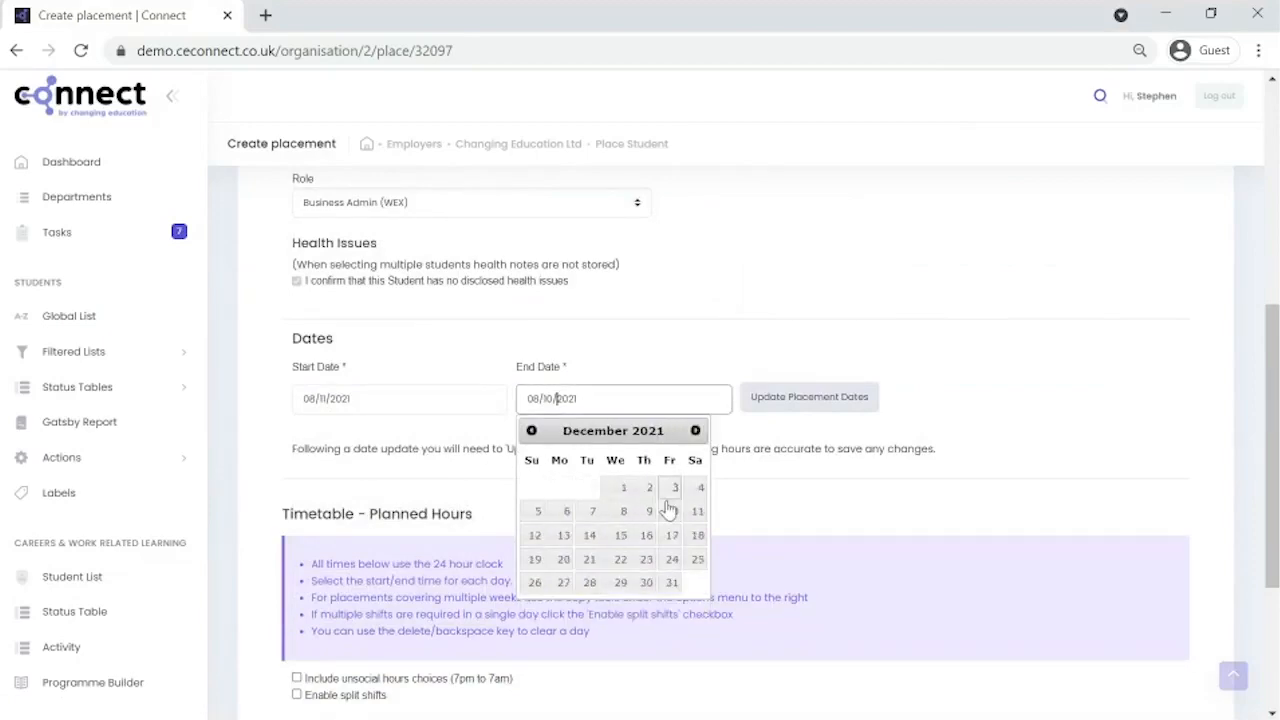
click(668, 493)
click(780, 400)
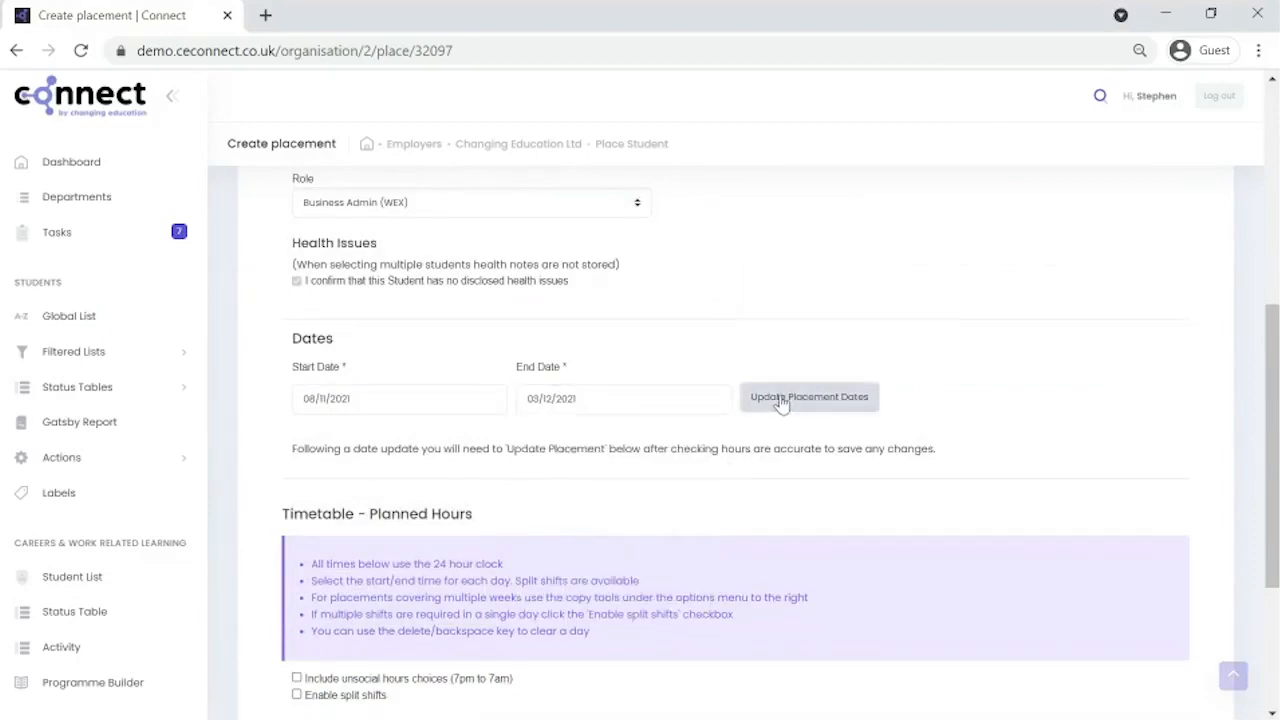
Clear the planned hours for the week of 08 Nov 21 and set its Wednesday to 10:30–16:30.
scroll(757, 405, down, 10)
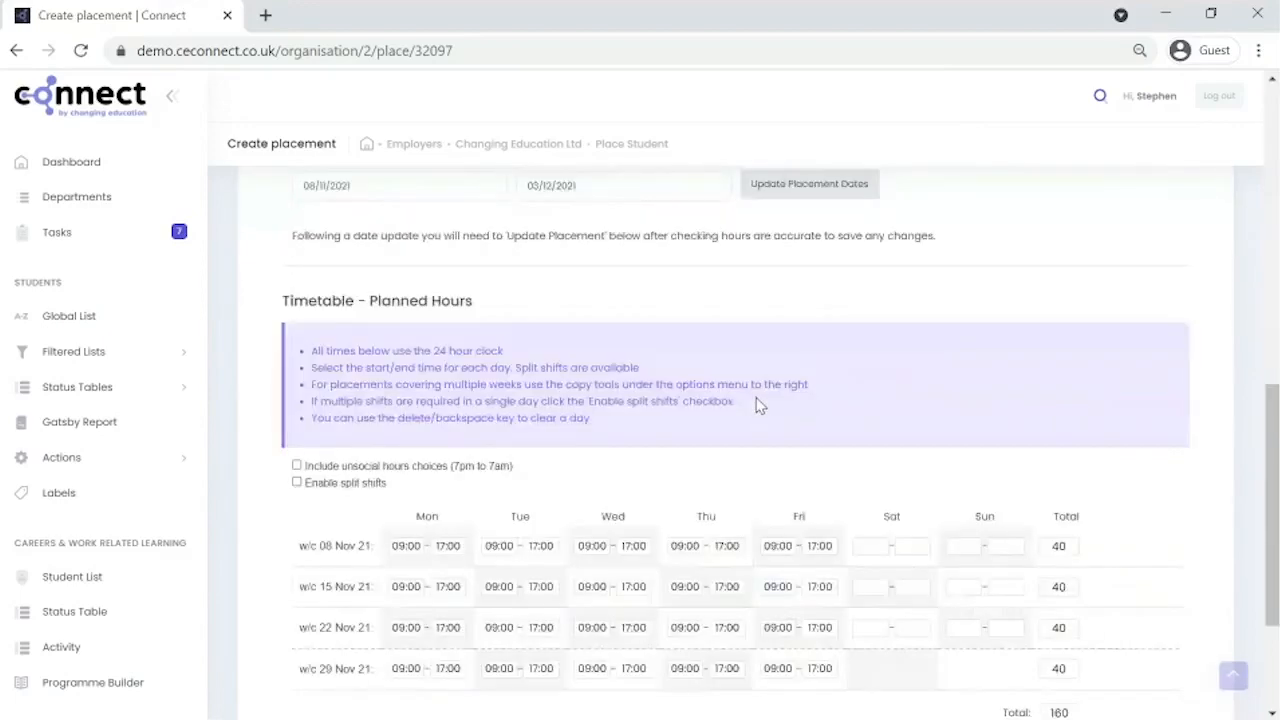
click(1126, 342)
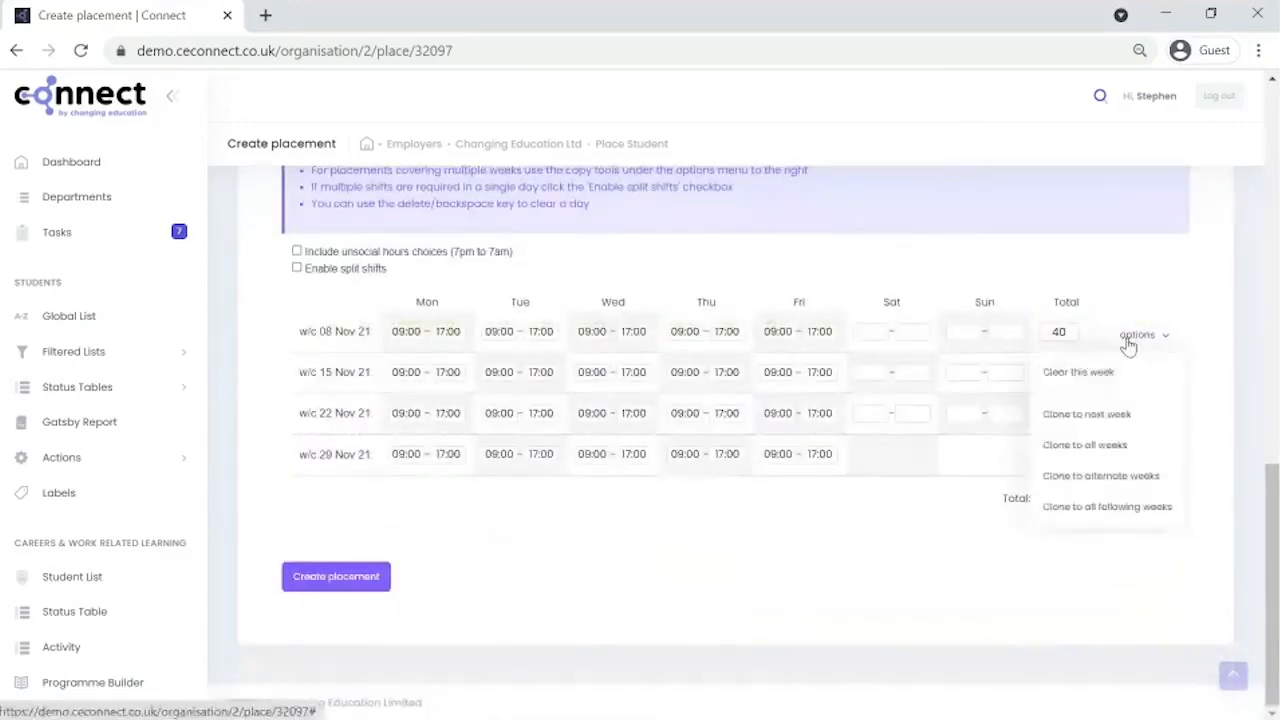
click(1058, 372)
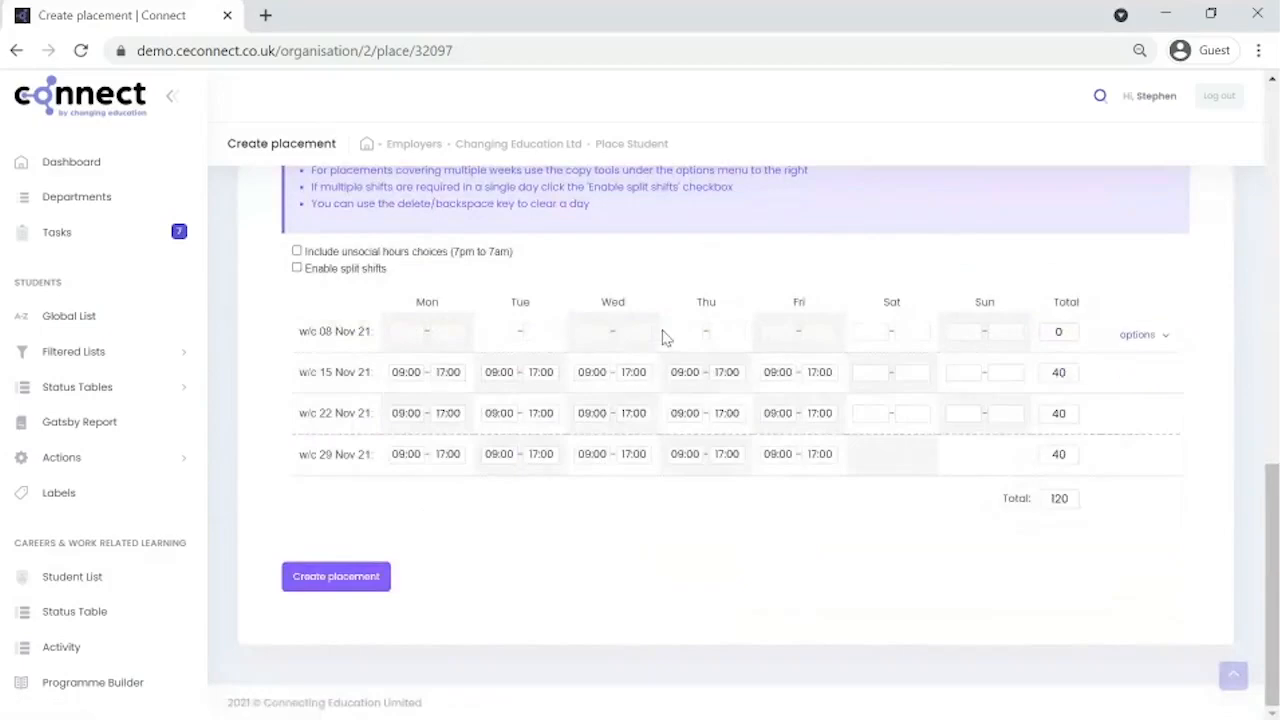
click(600, 331)
scroll(590, 400, down, 3)
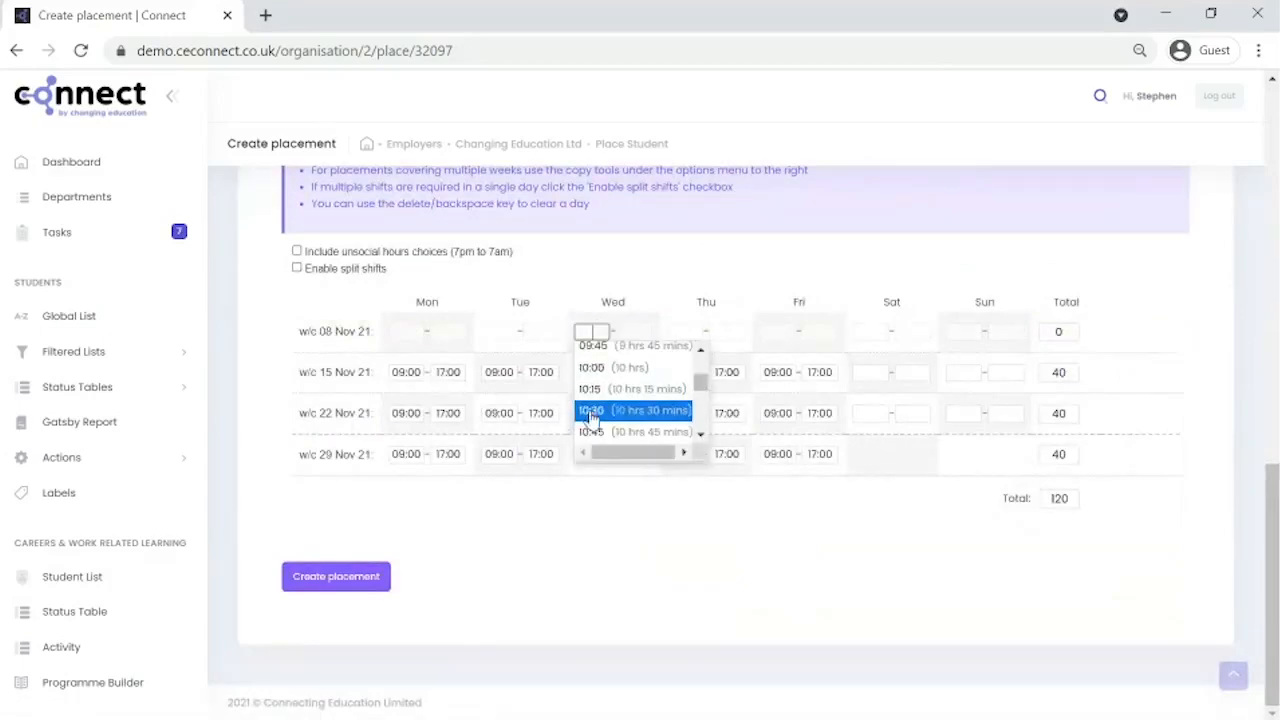
click(588, 408)
scroll(630, 385, down, 5)
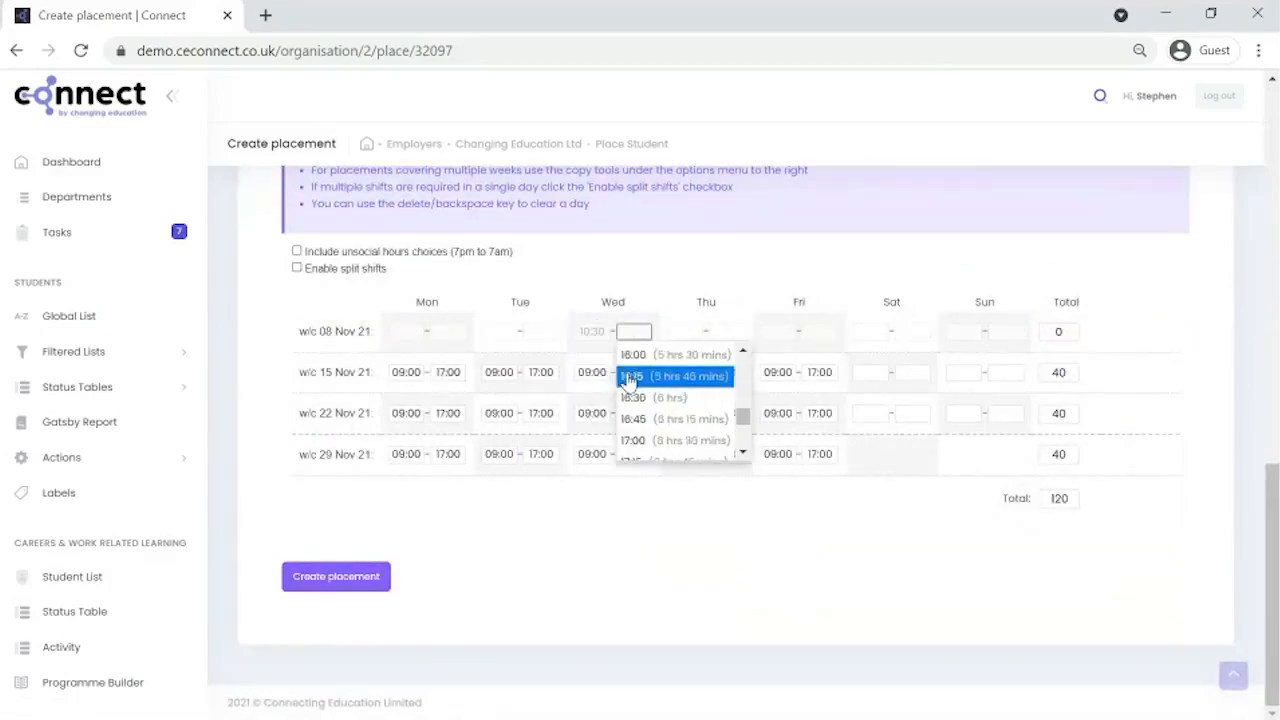
click(652, 416)
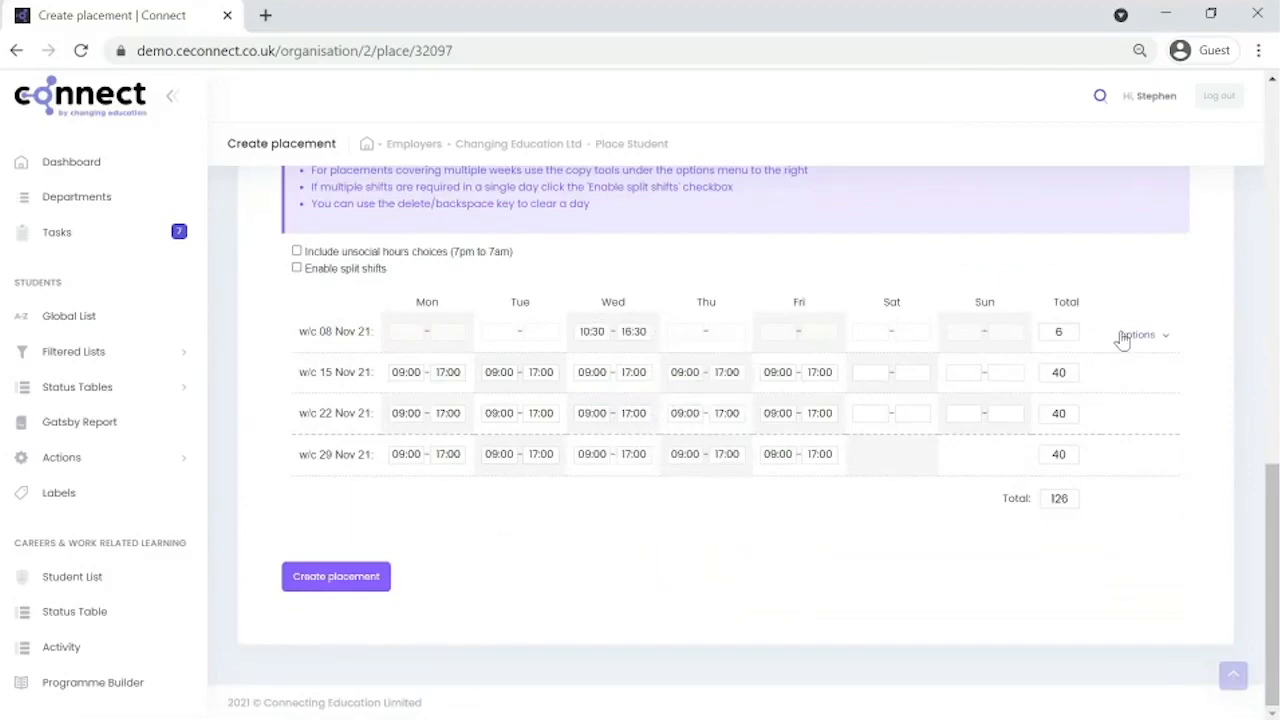
Clone the hours of the week of 08 Nov 21 to all weeks and create the placement.
click(1138, 334)
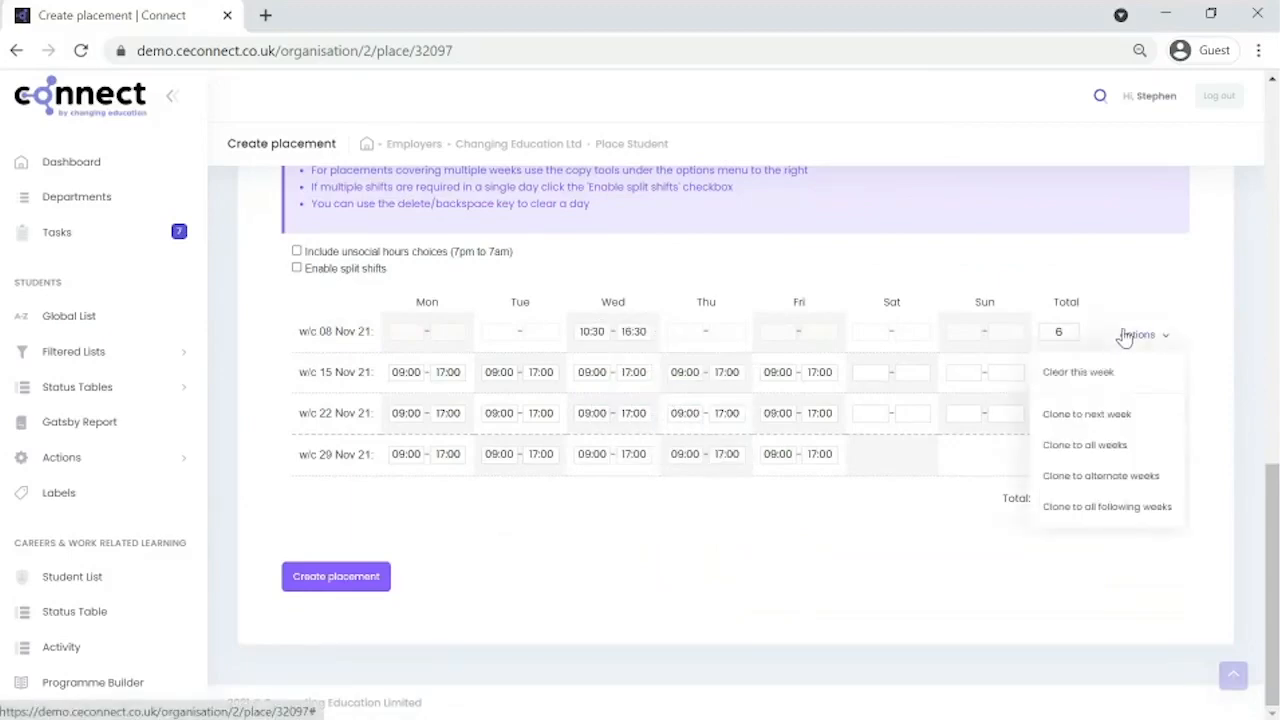
click(1056, 445)
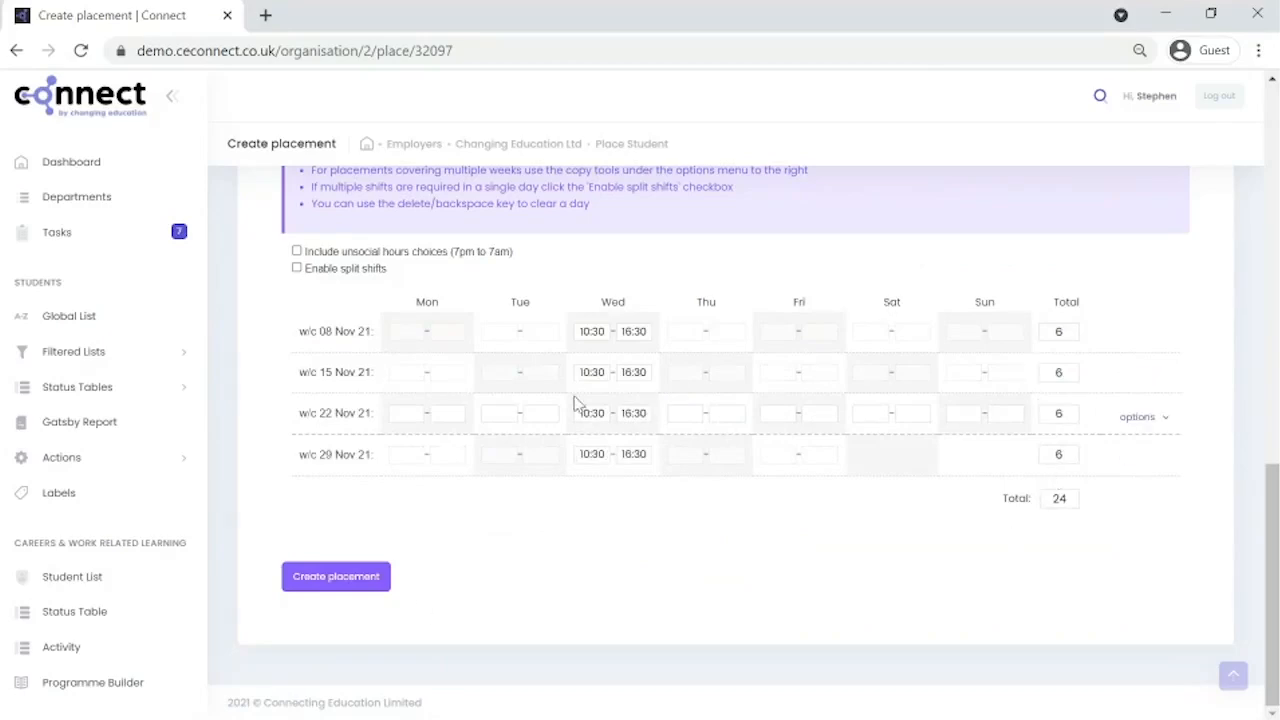
click(290, 588)
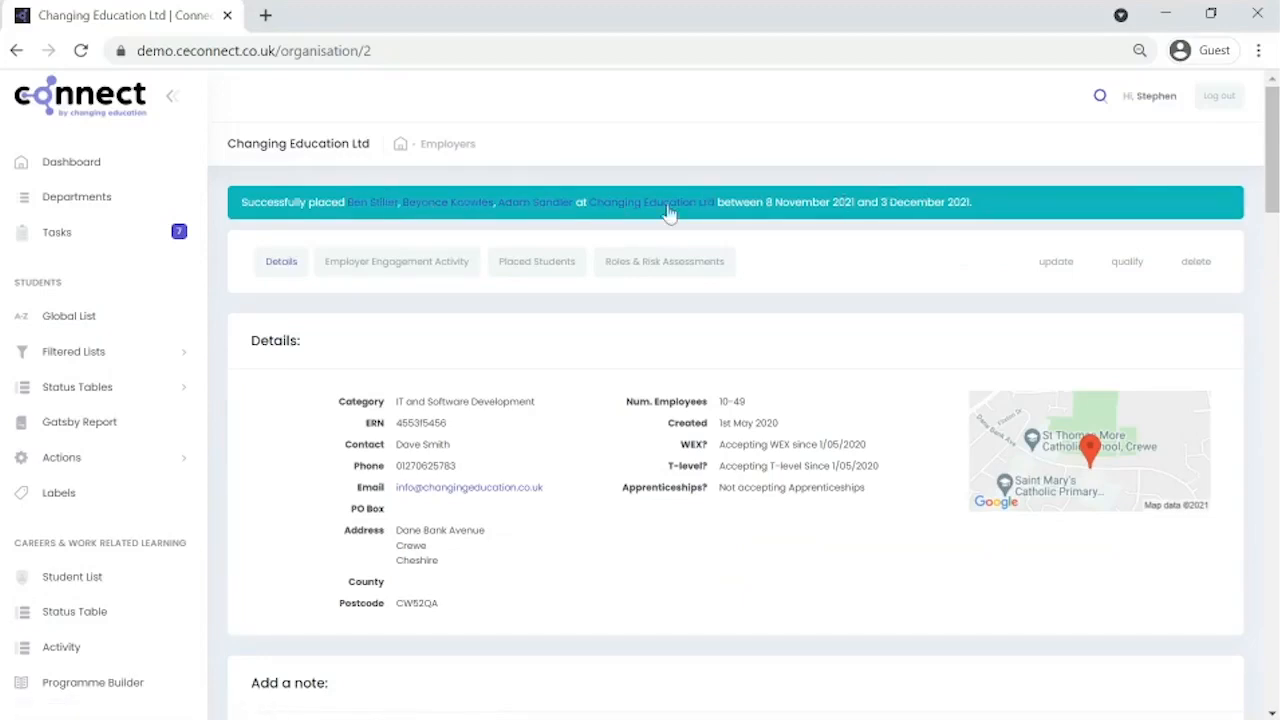
Delete the placements of all three students from the employer's list of placed students.
click(510, 271)
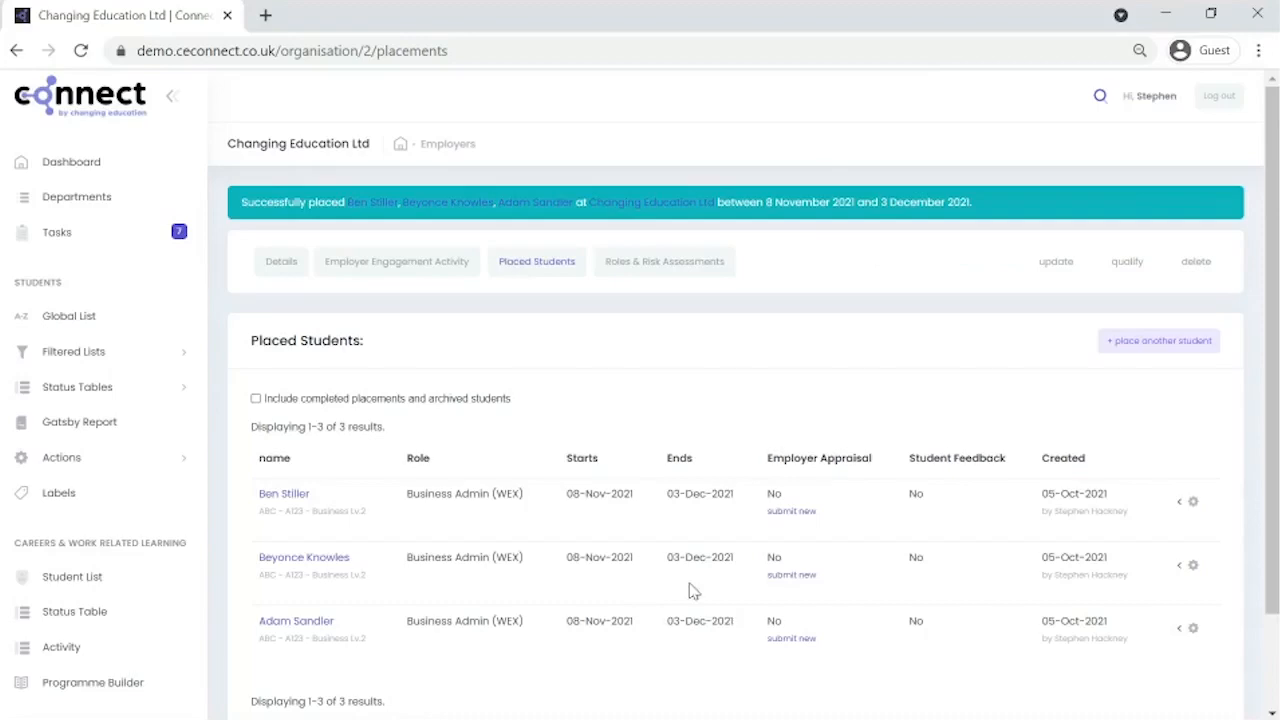
click(1193, 503)
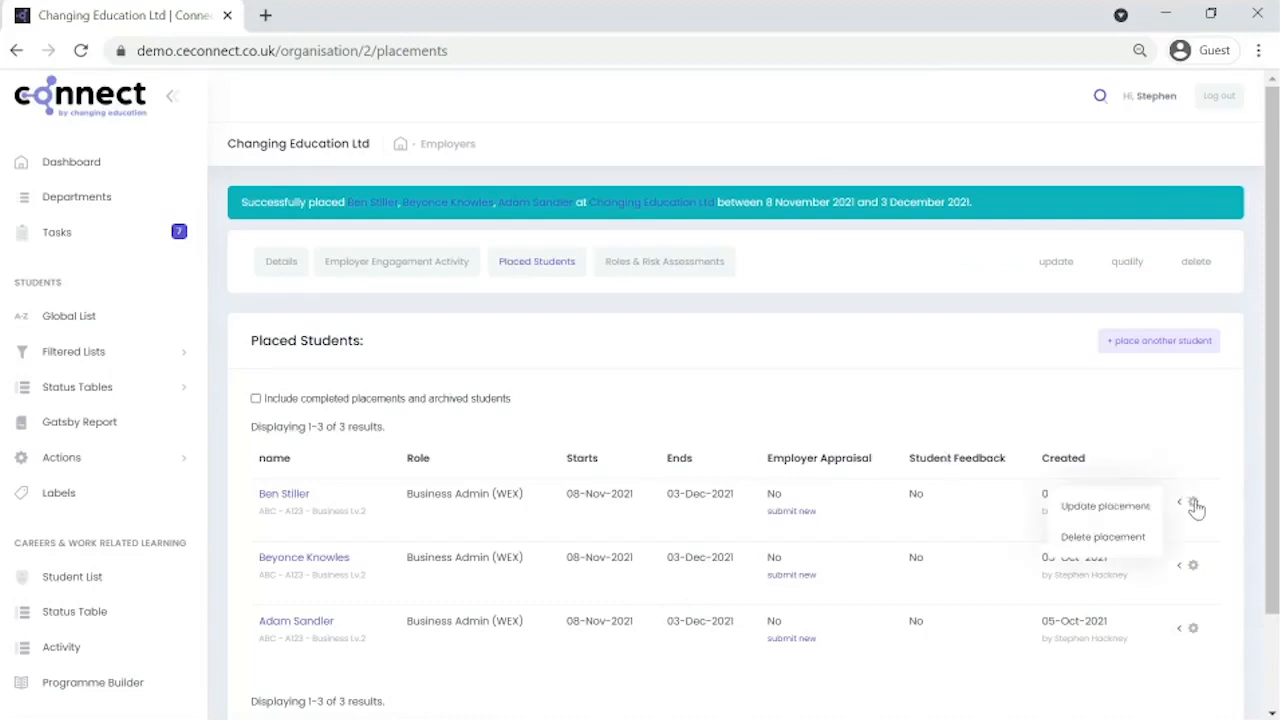
click(1135, 540)
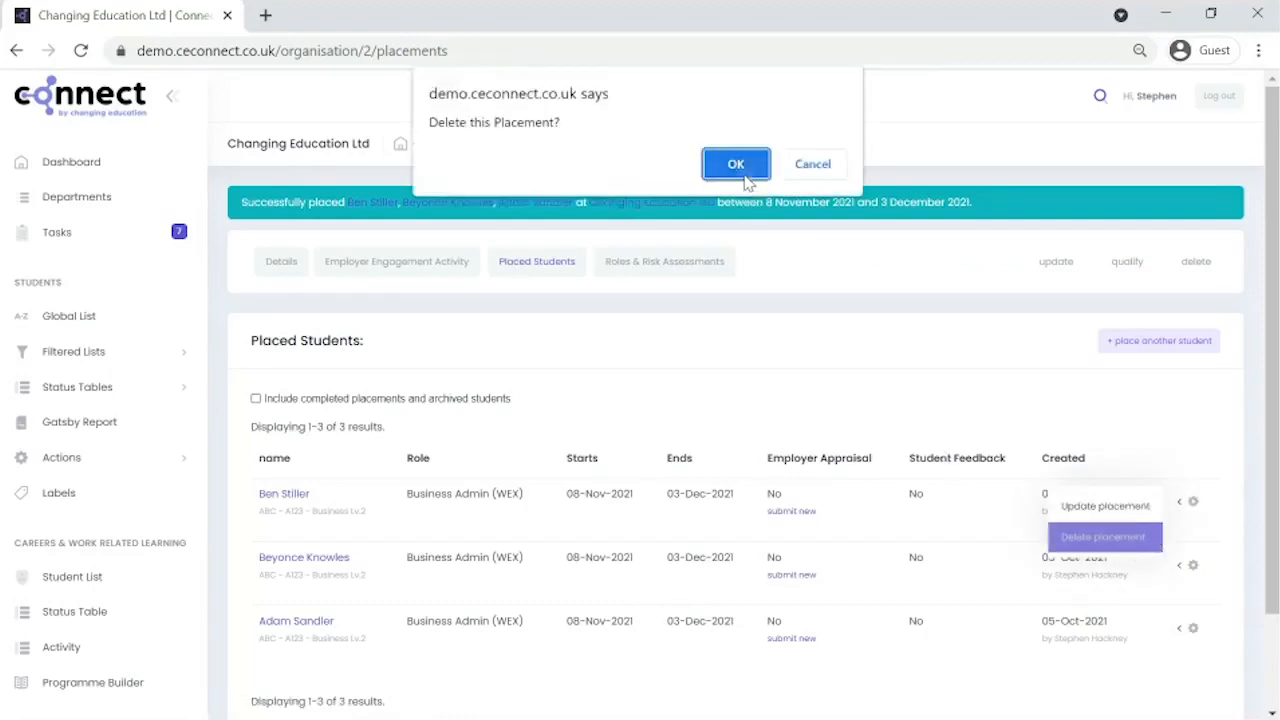
click(745, 158)
click(1193, 503)
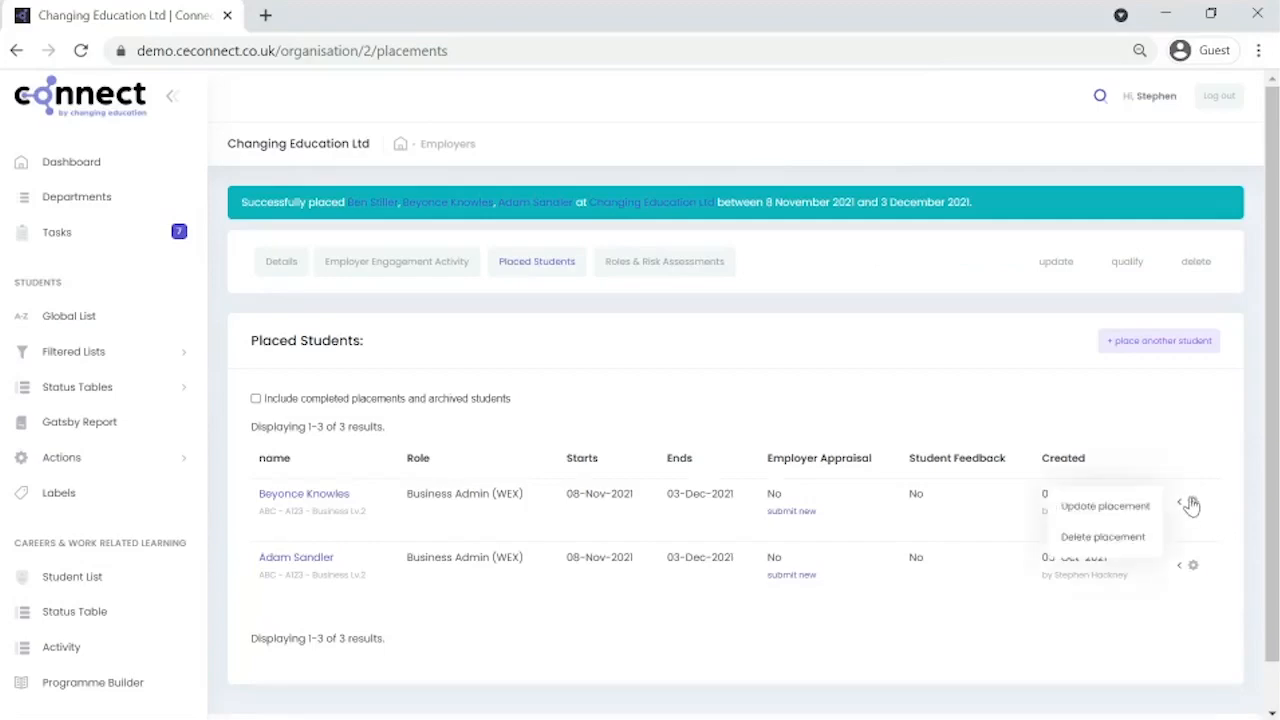
click(1068, 540)
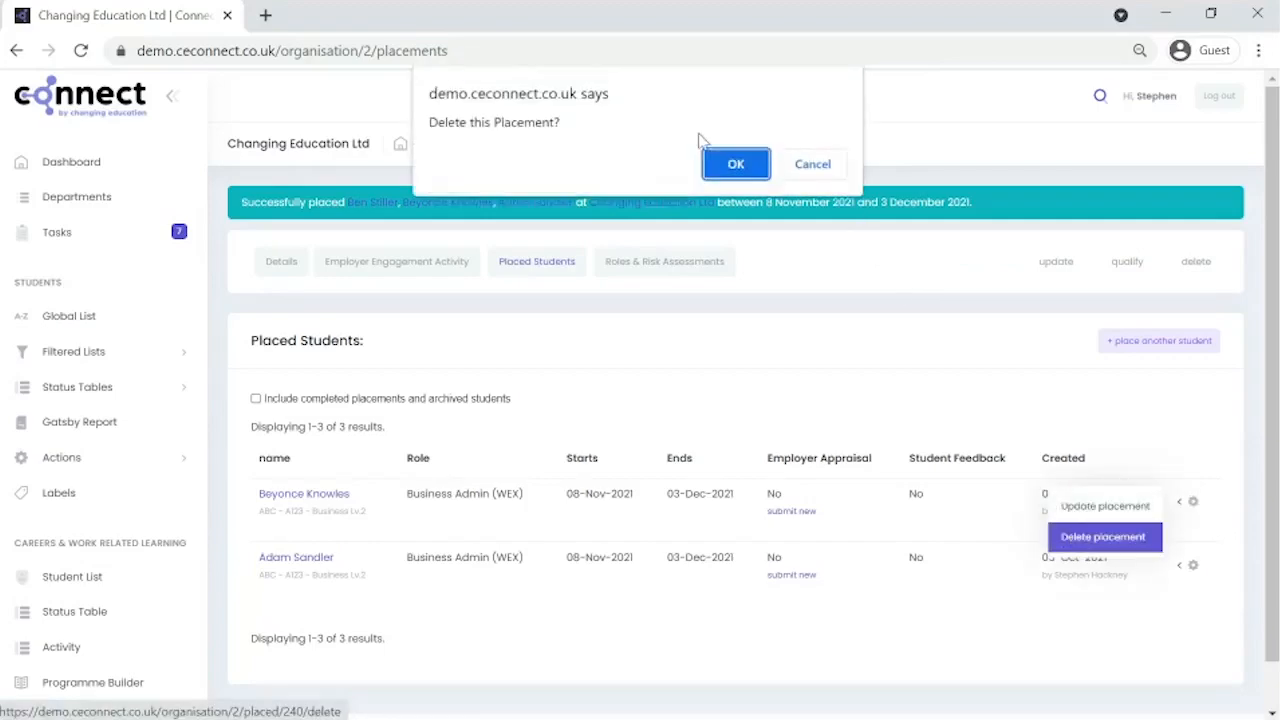
click(736, 166)
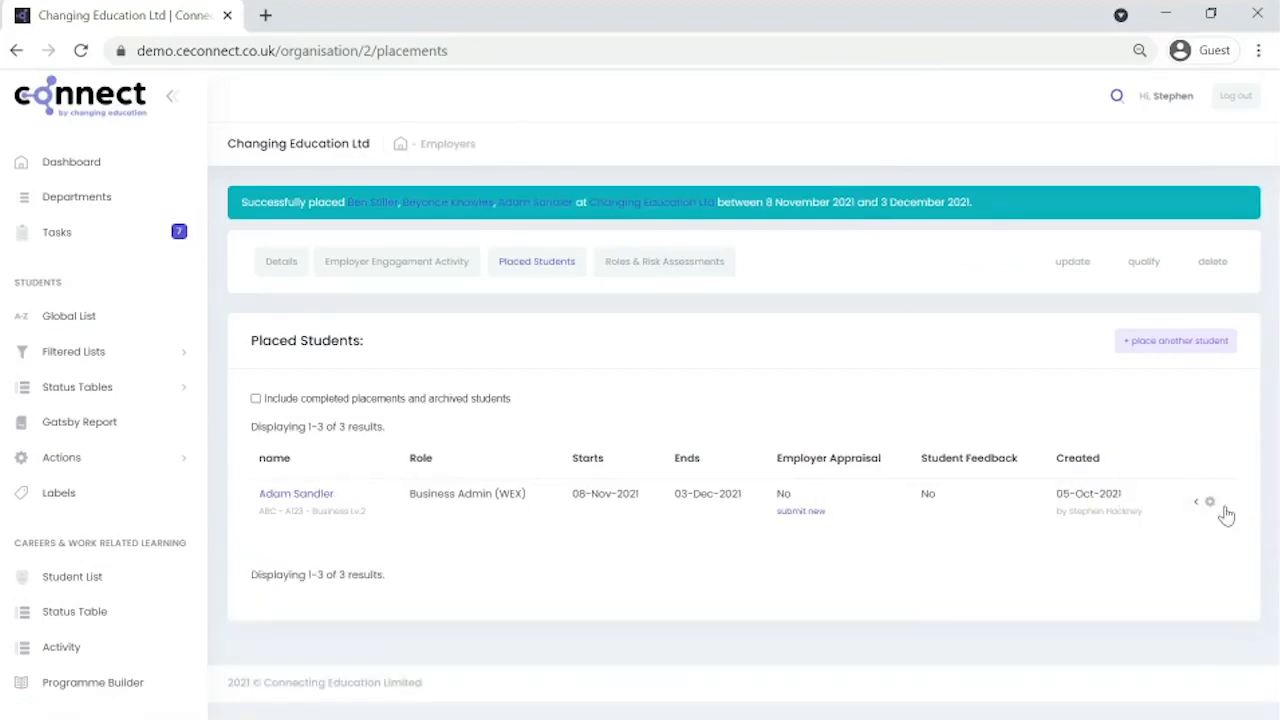
click(1212, 503)
click(1157, 540)
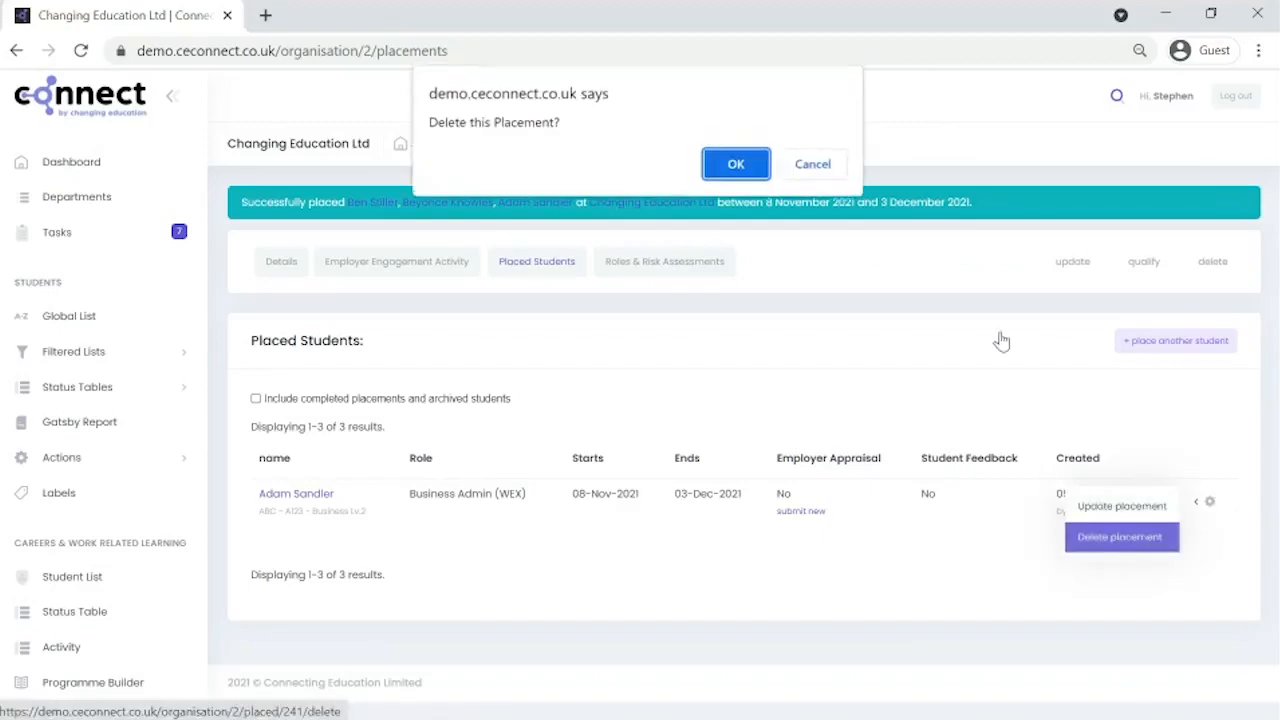
click(716, 164)
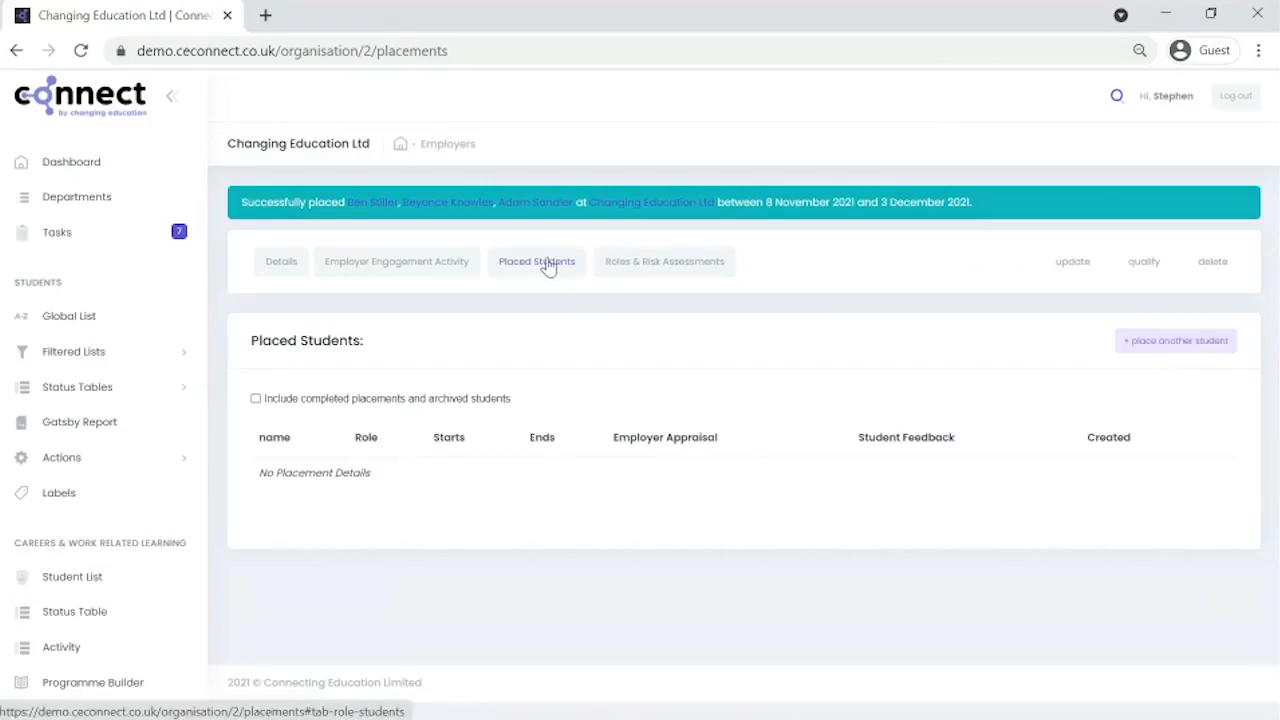
Start another placement for multiple students at this employer, adding everyone in department ABC - A123 - Business Lv.2.
click(1168, 350)
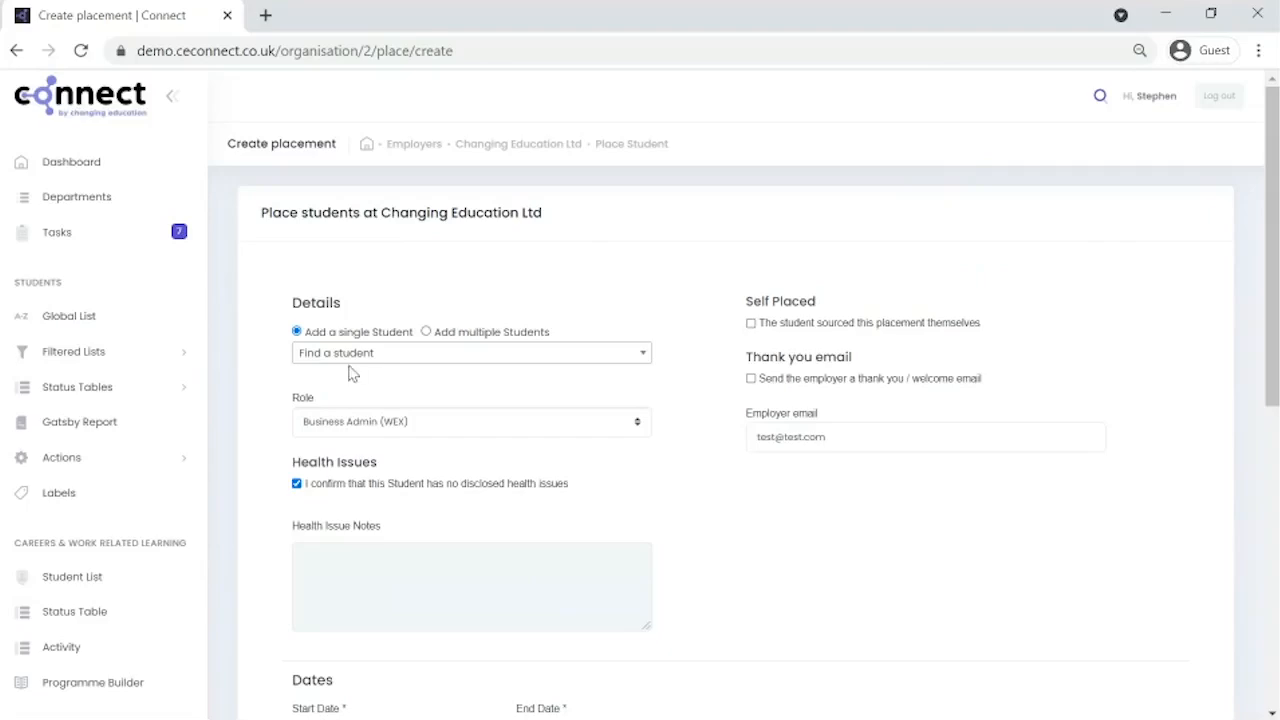
click(426, 332)
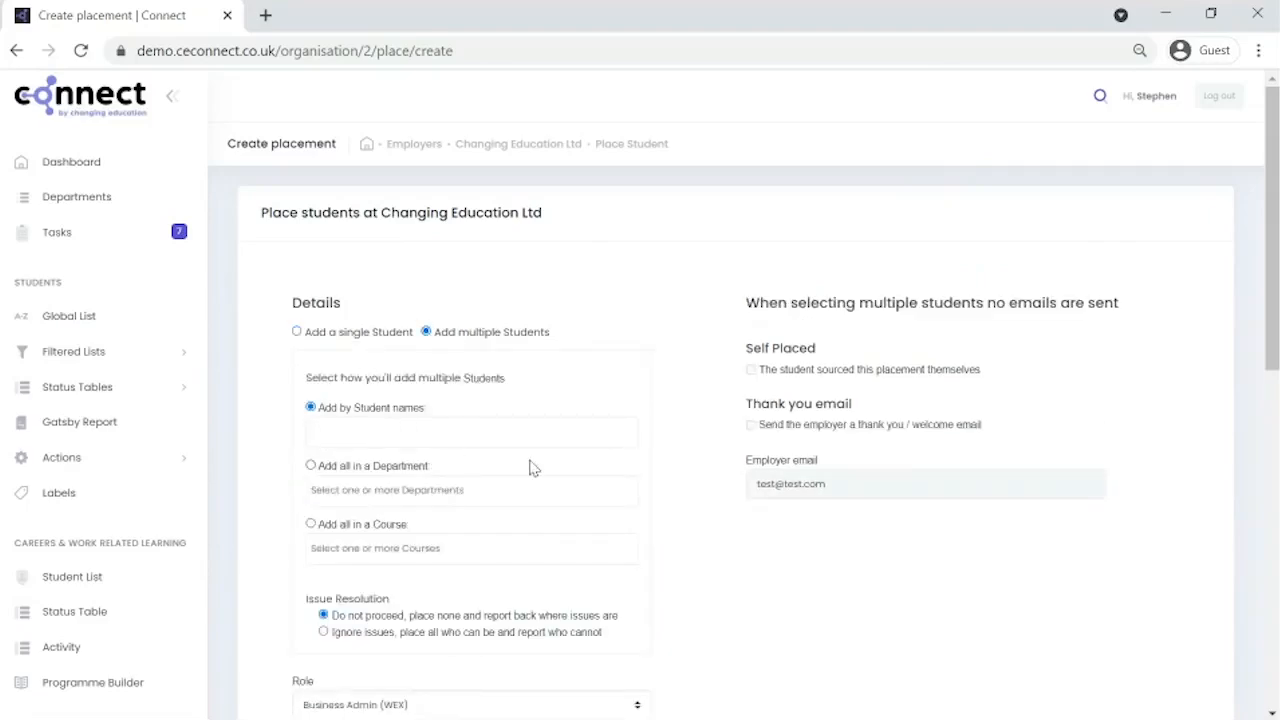
scroll(432, 415, down, 2)
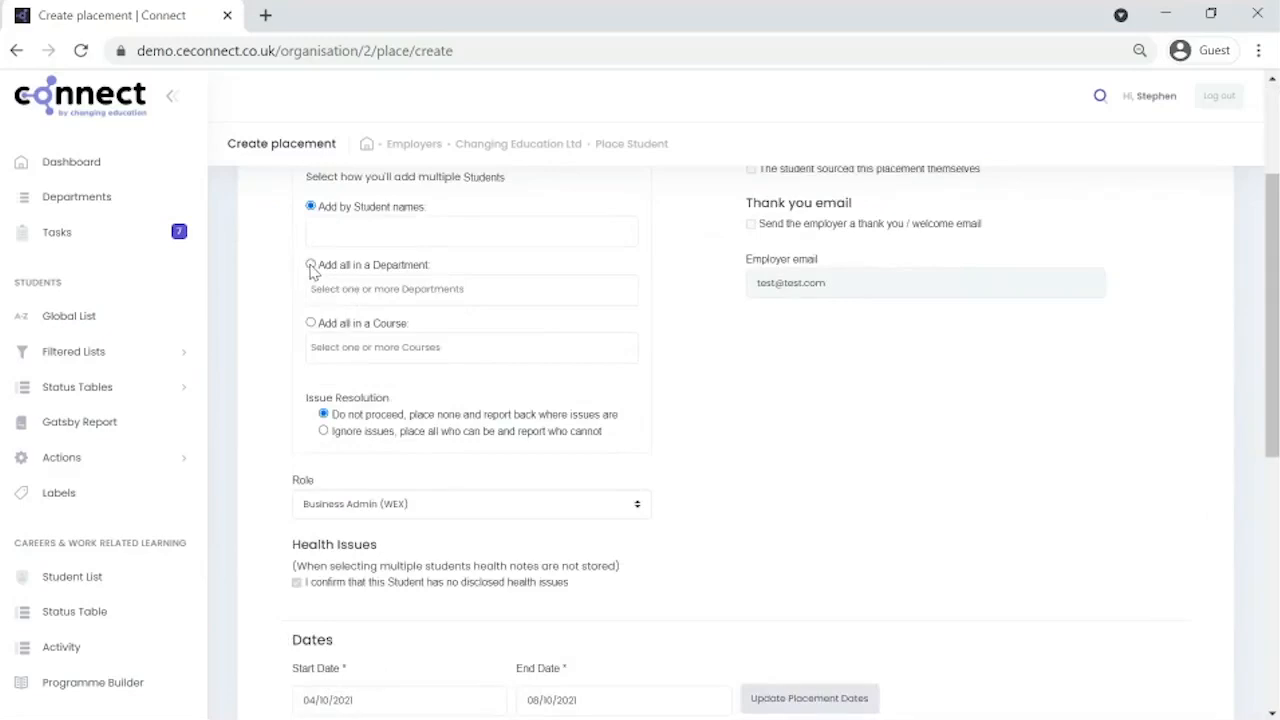
click(315, 290)
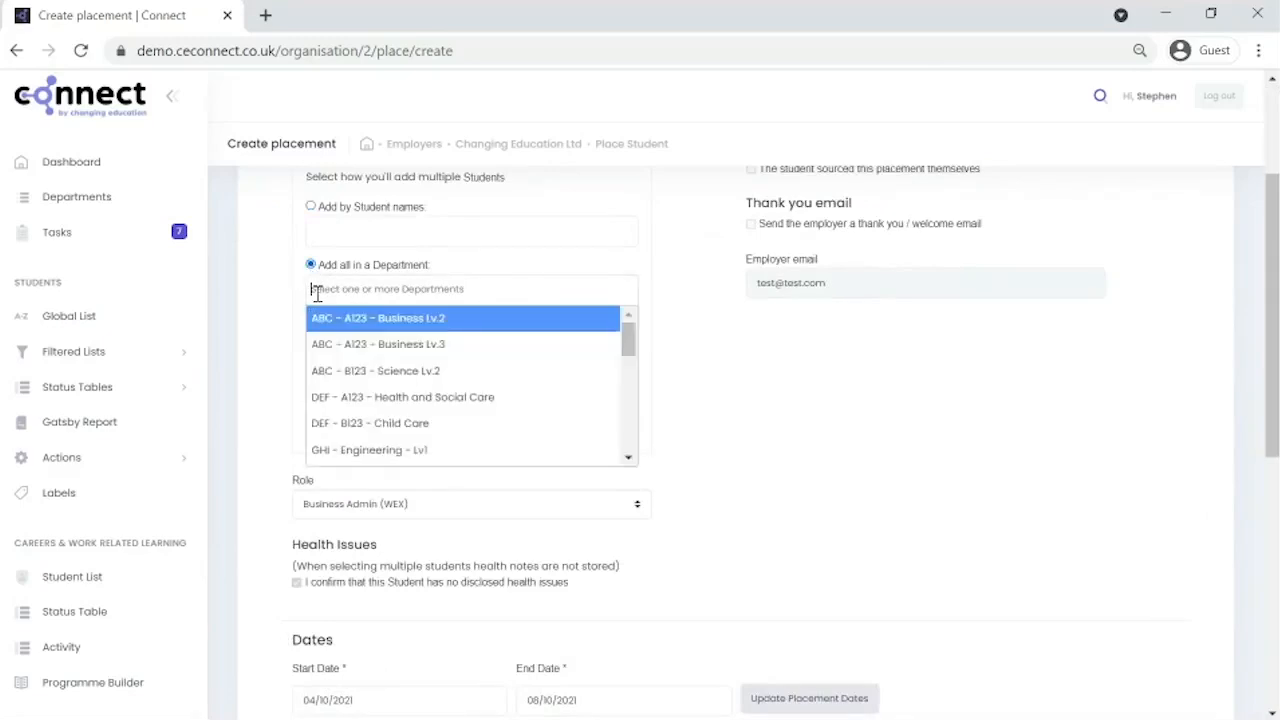
click(423, 330)
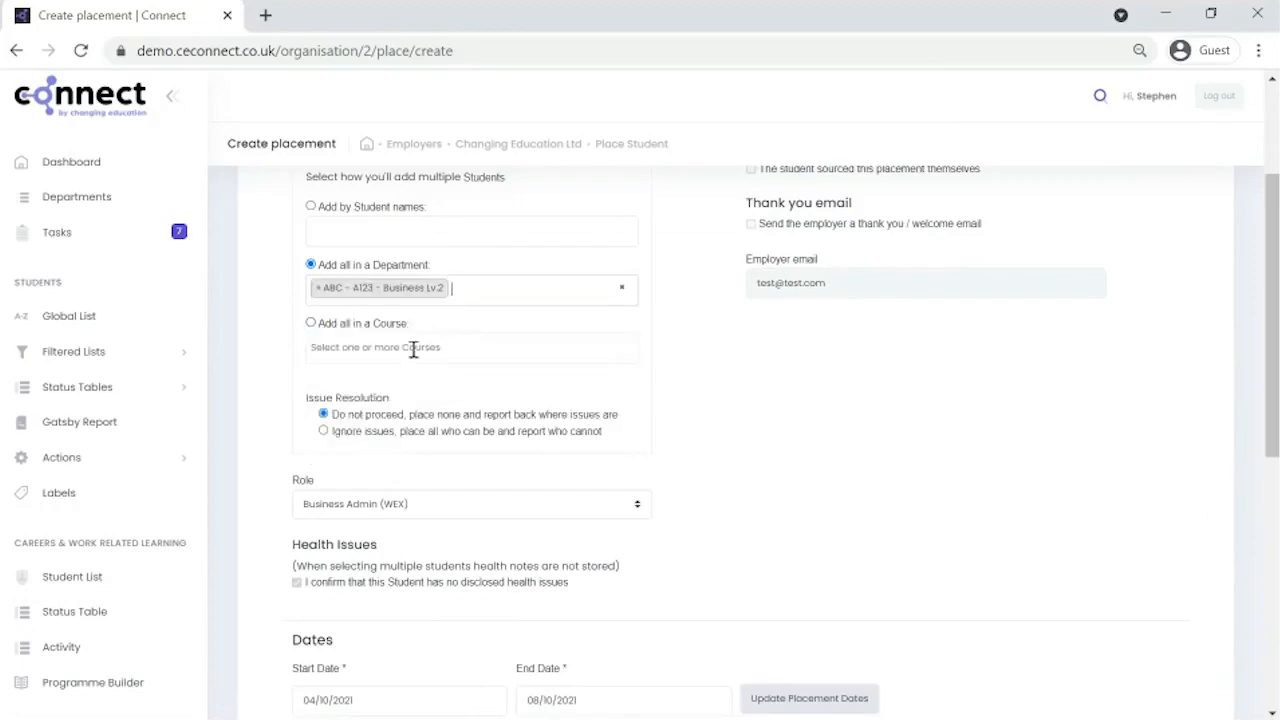
Create the department's placement with the default role, dates and planned hours.
scroll(345, 458, down, 2)
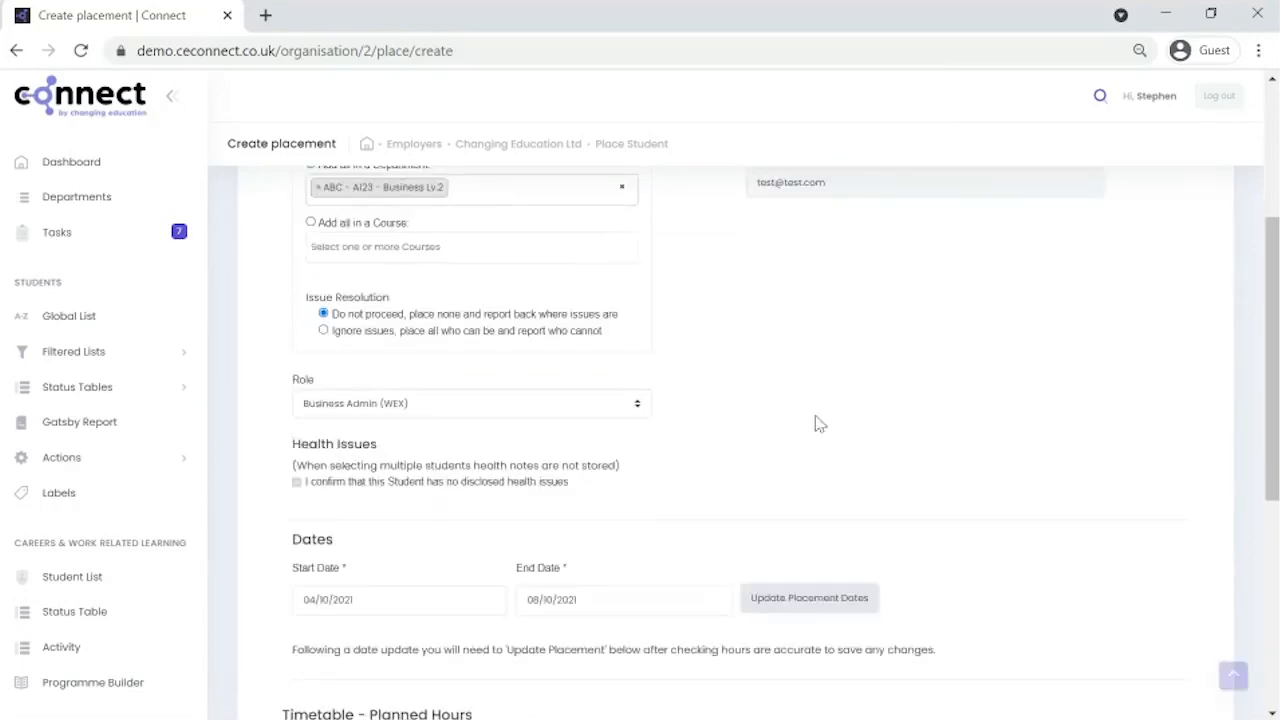
scroll(815, 425, up, 1)
scroll(810, 432, up, 3)
scroll(680, 440, down, 6)
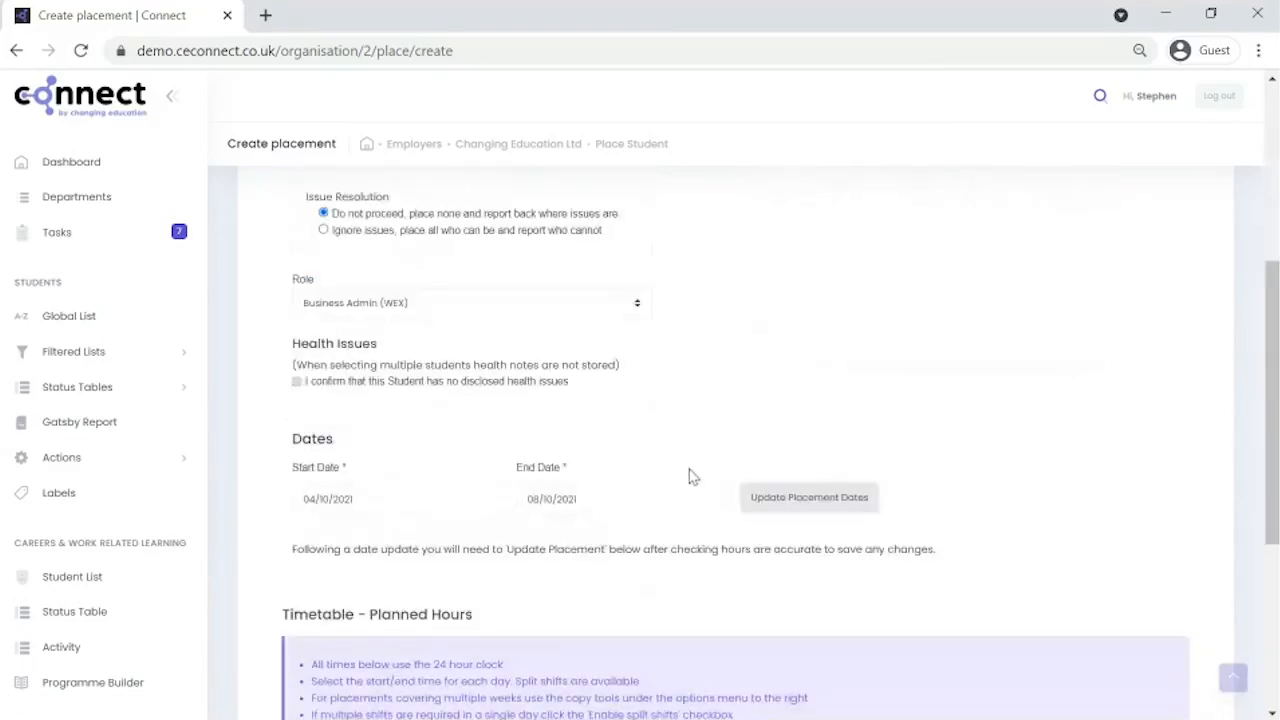
scroll(568, 492, down, 4)
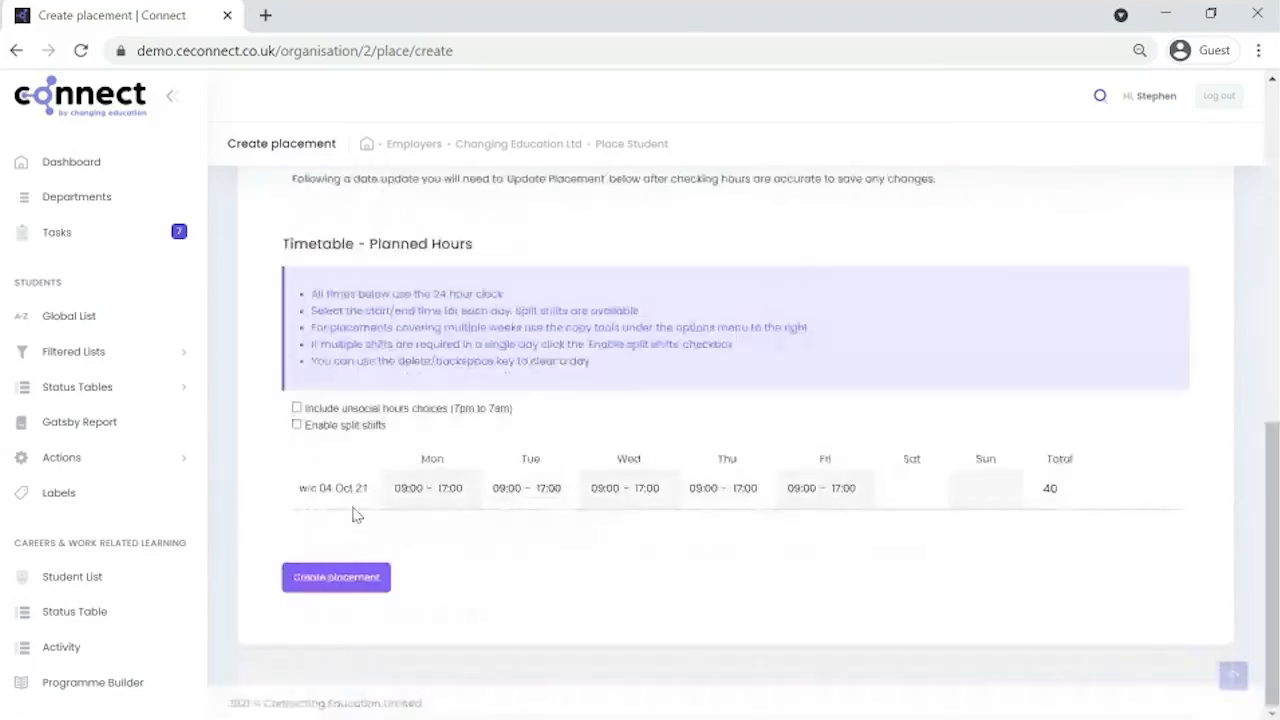
click(320, 590)
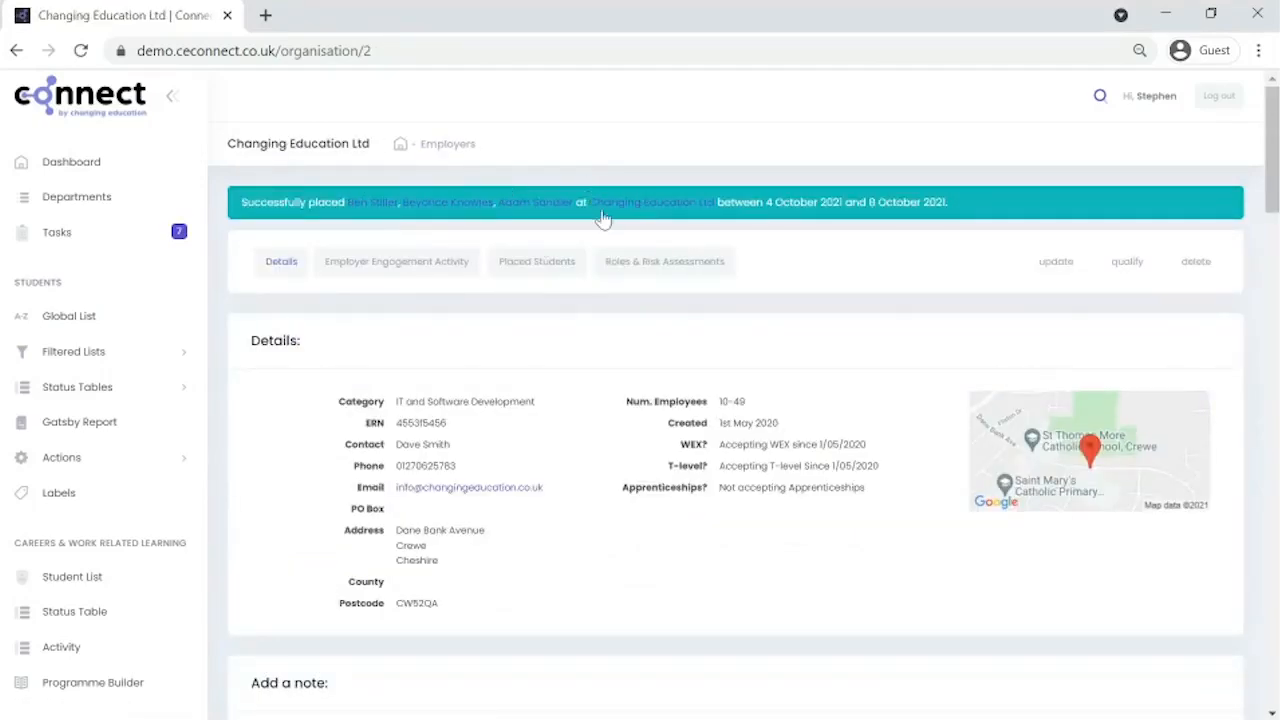
Open the employer's placed students and view the profile of the first student listed.
click(506, 277)
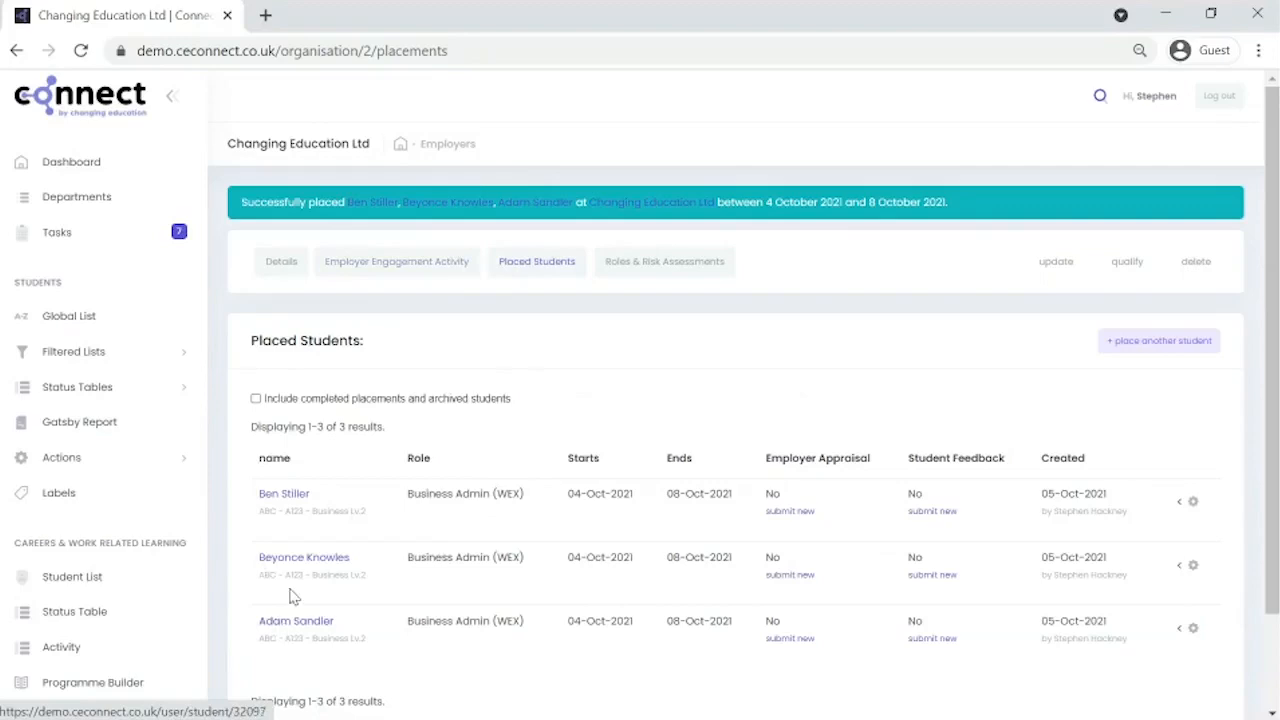
click(300, 497)
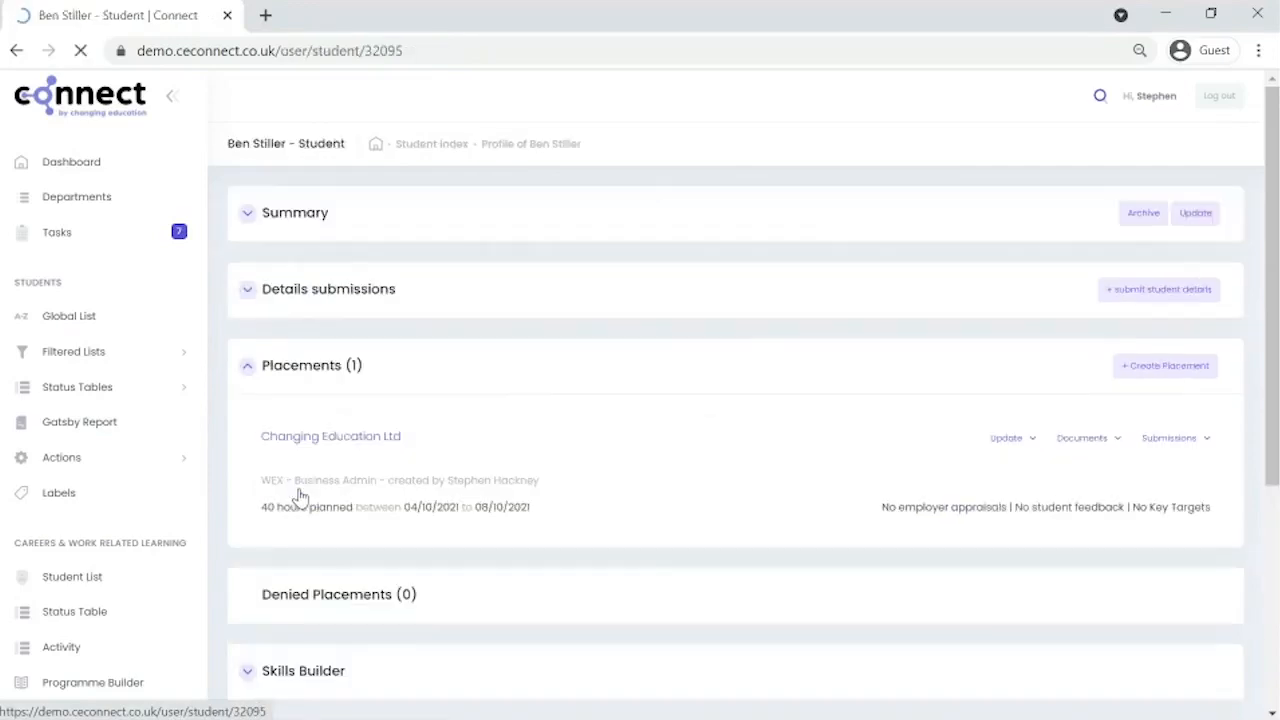